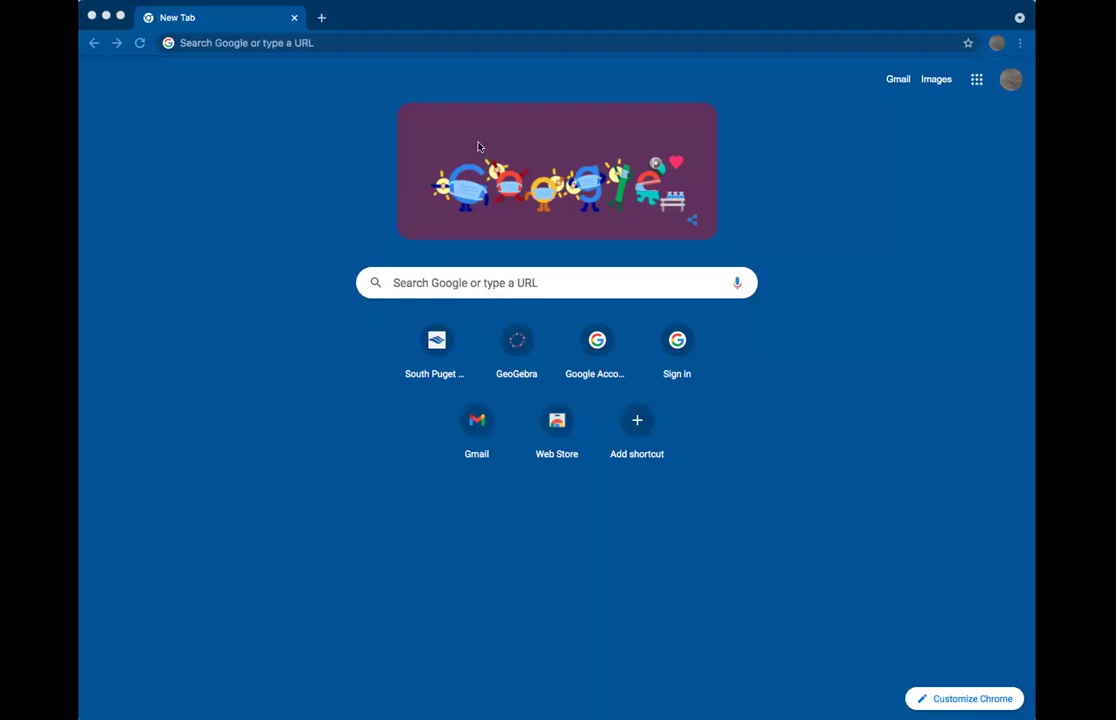
Load the geogebra.org website from the Chrome address bar.
click(527, 44)
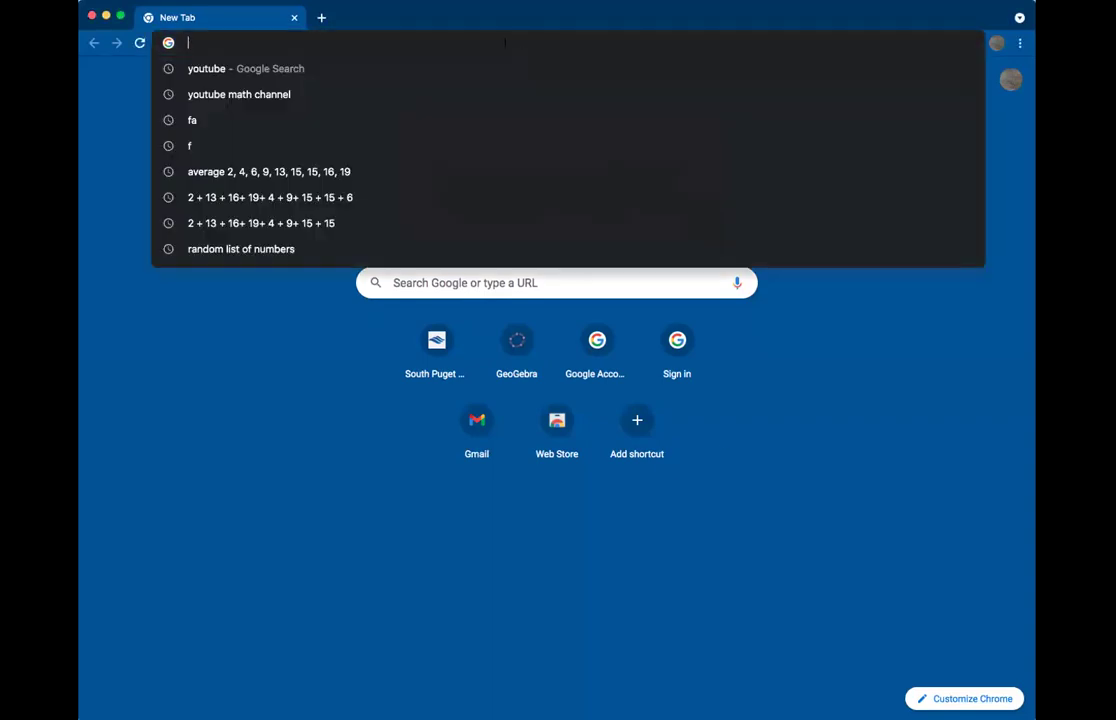
text(geog)
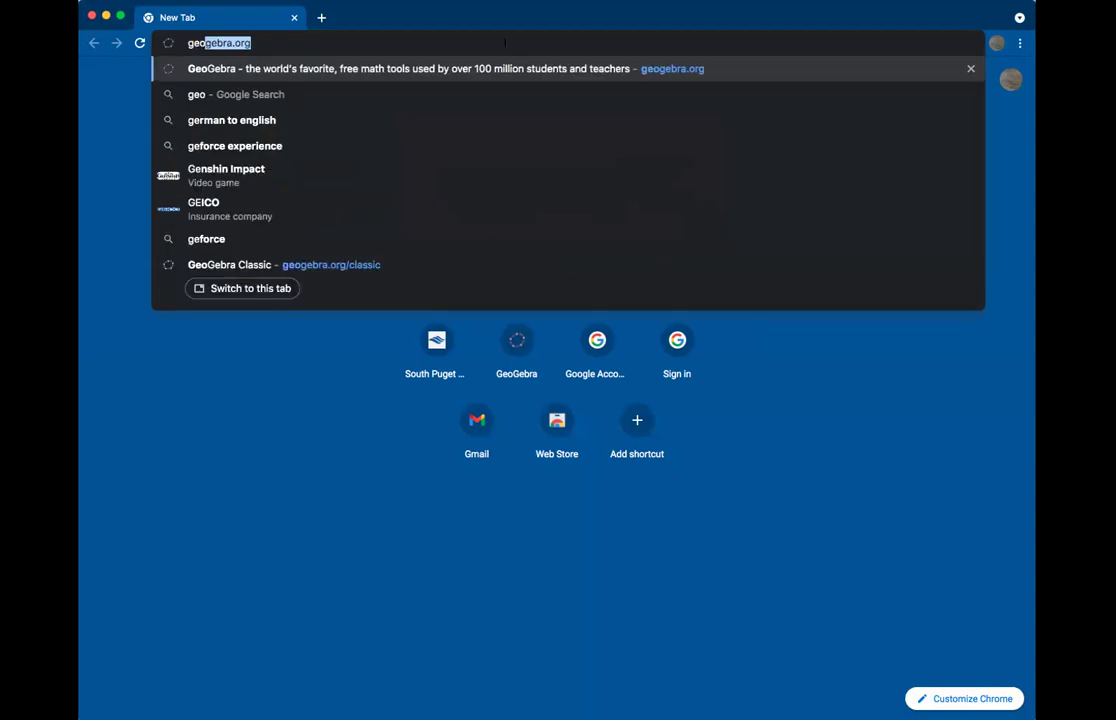
text(ebra.o)
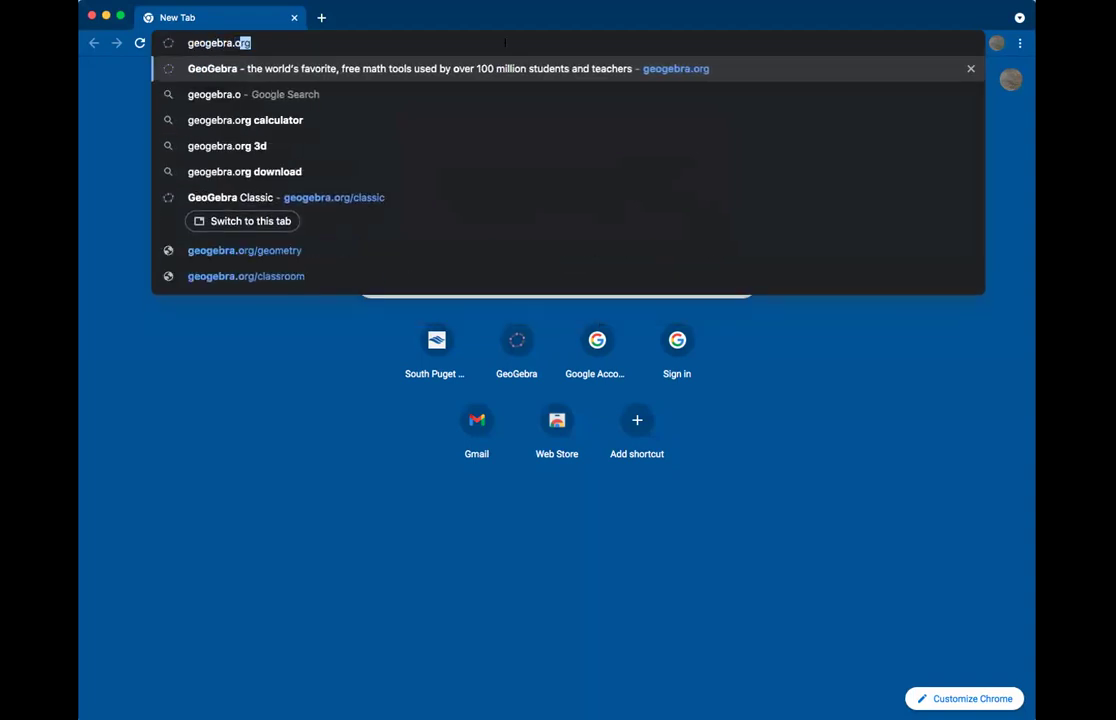
key(Return)
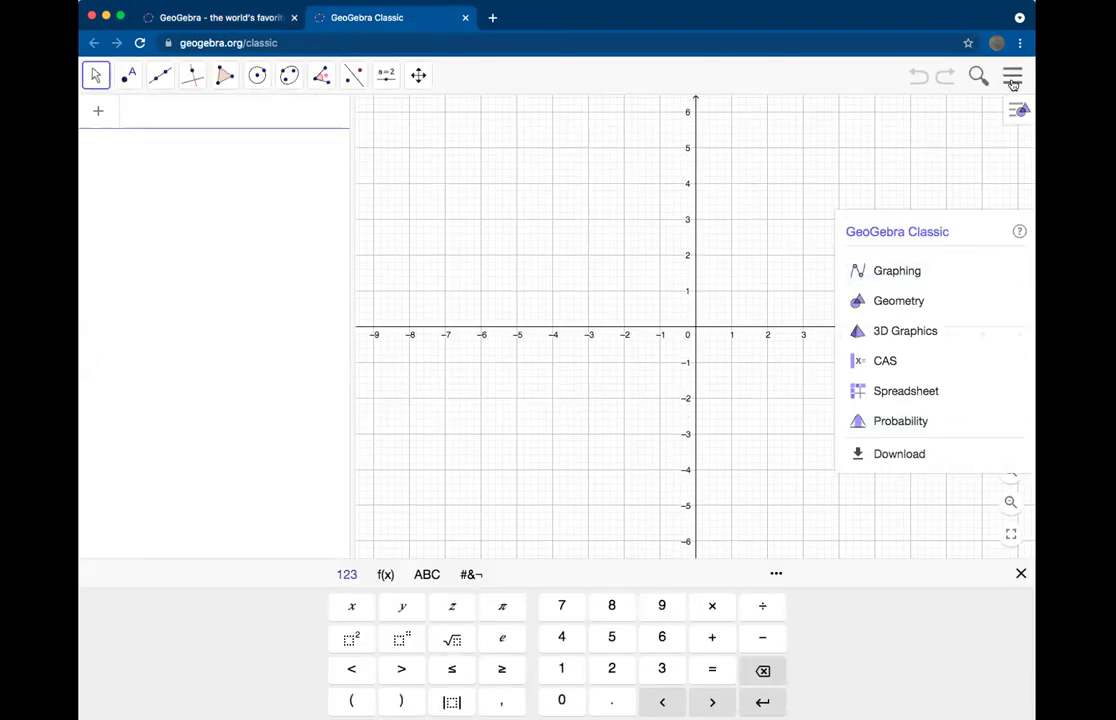
Switch GeoGebra to the Spreadsheet perspective from the menu's Perspectives list.
click(1013, 77)
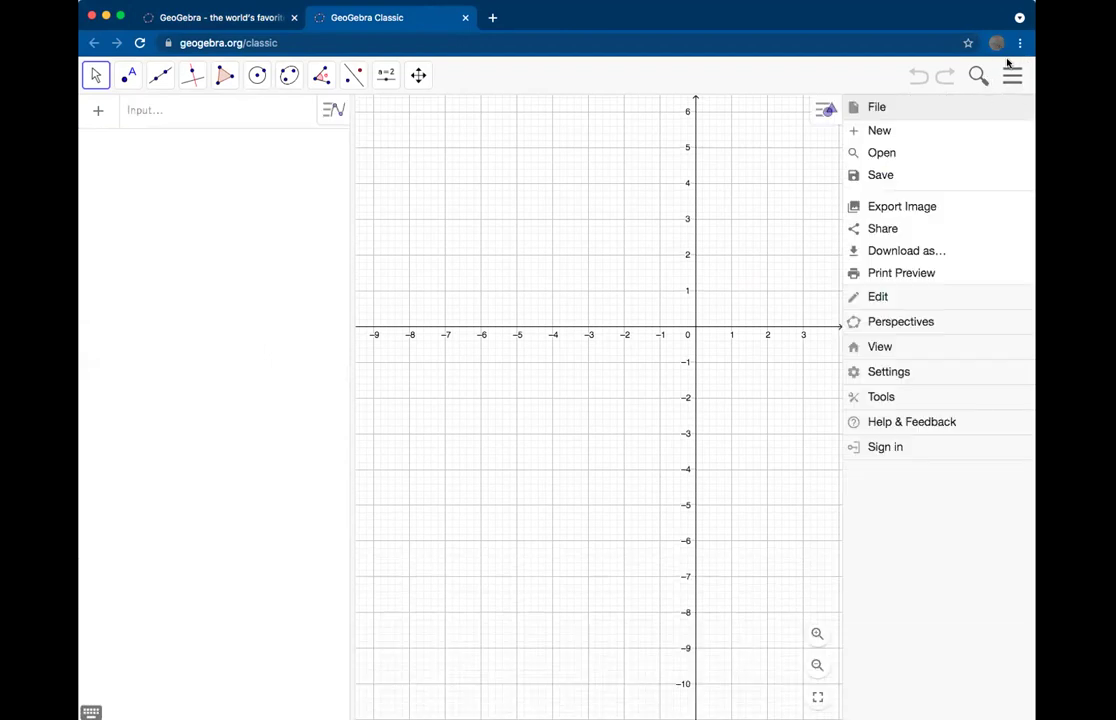
click(888, 321)
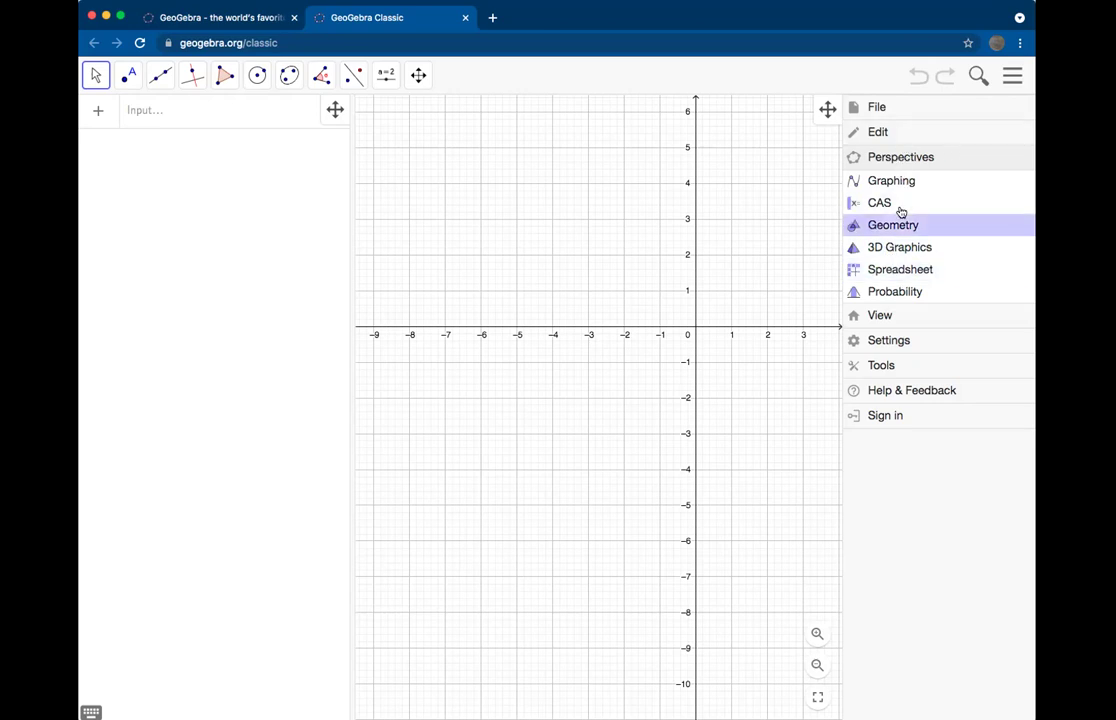
click(933, 271)
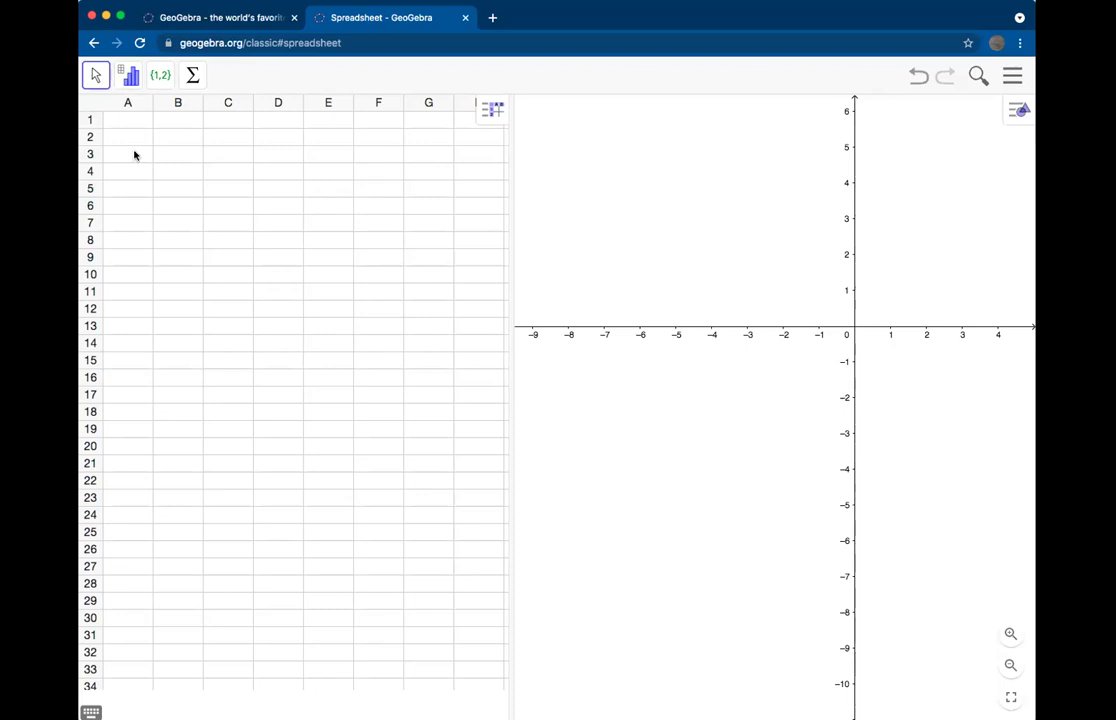
Enter the scores 31, 62 (typed as 2A1) and 65 down column A from A1.
click(117, 116)
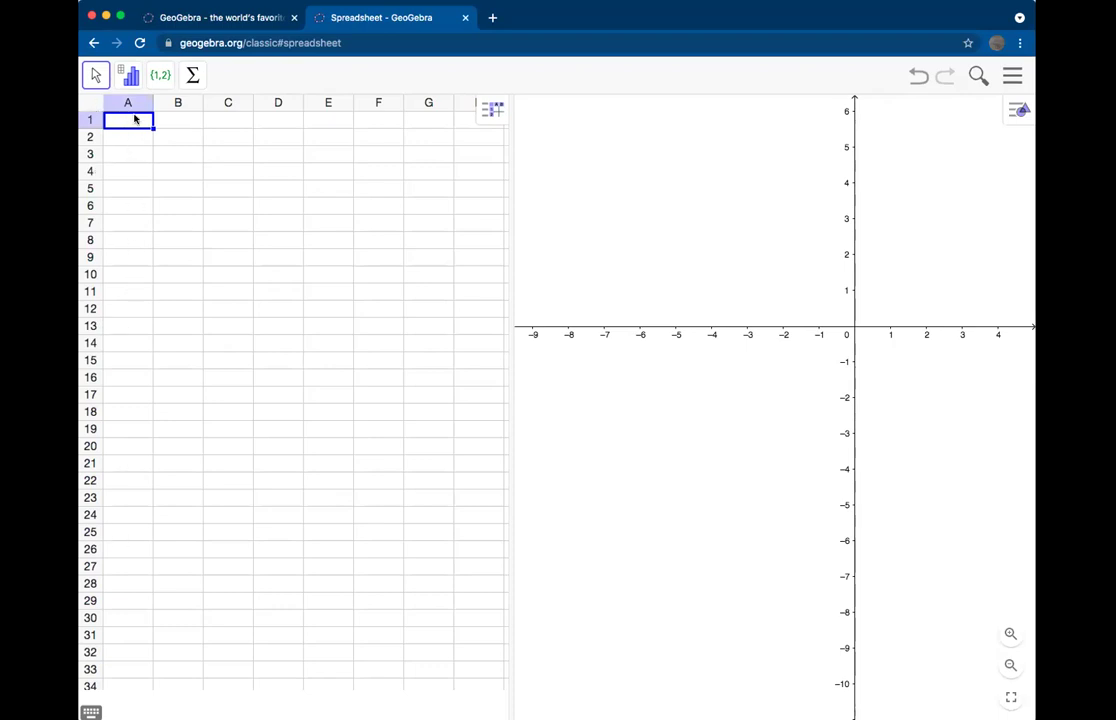
text(31)
key(Return)
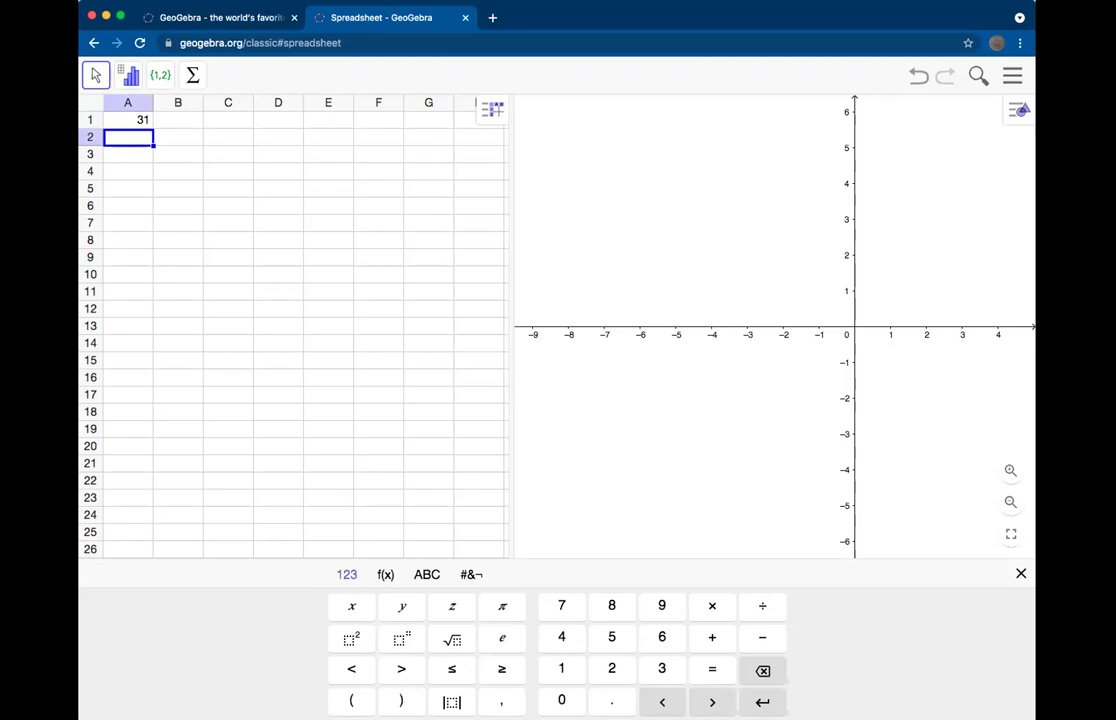
text(2A1)
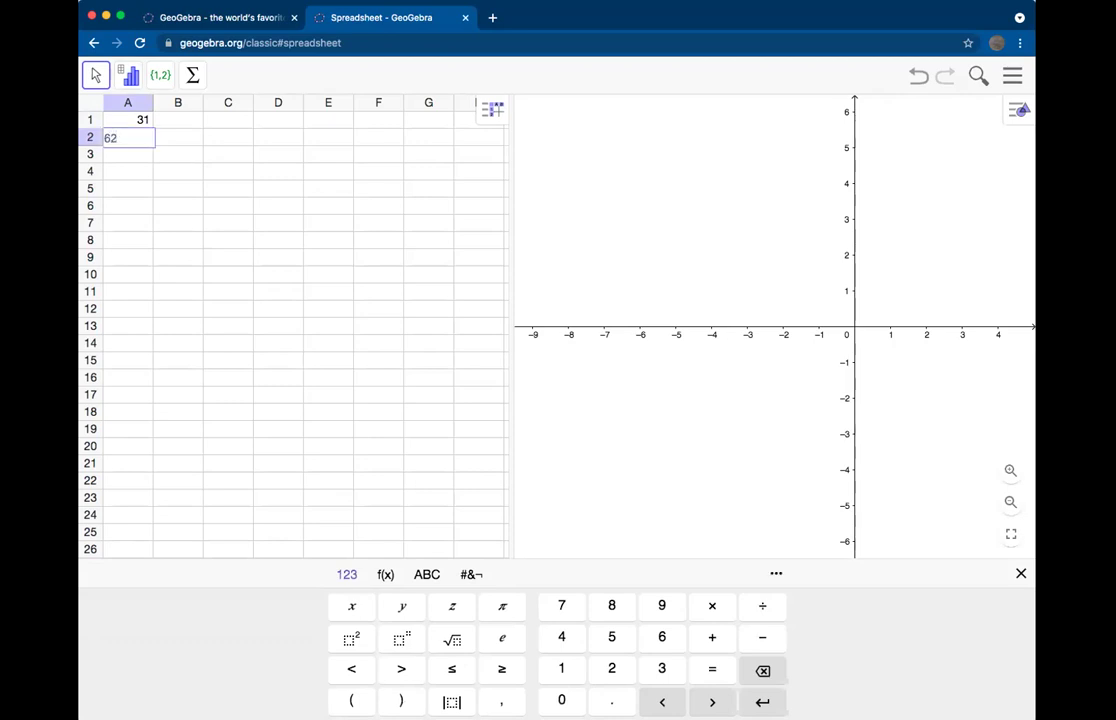
key(Return)
text(65)
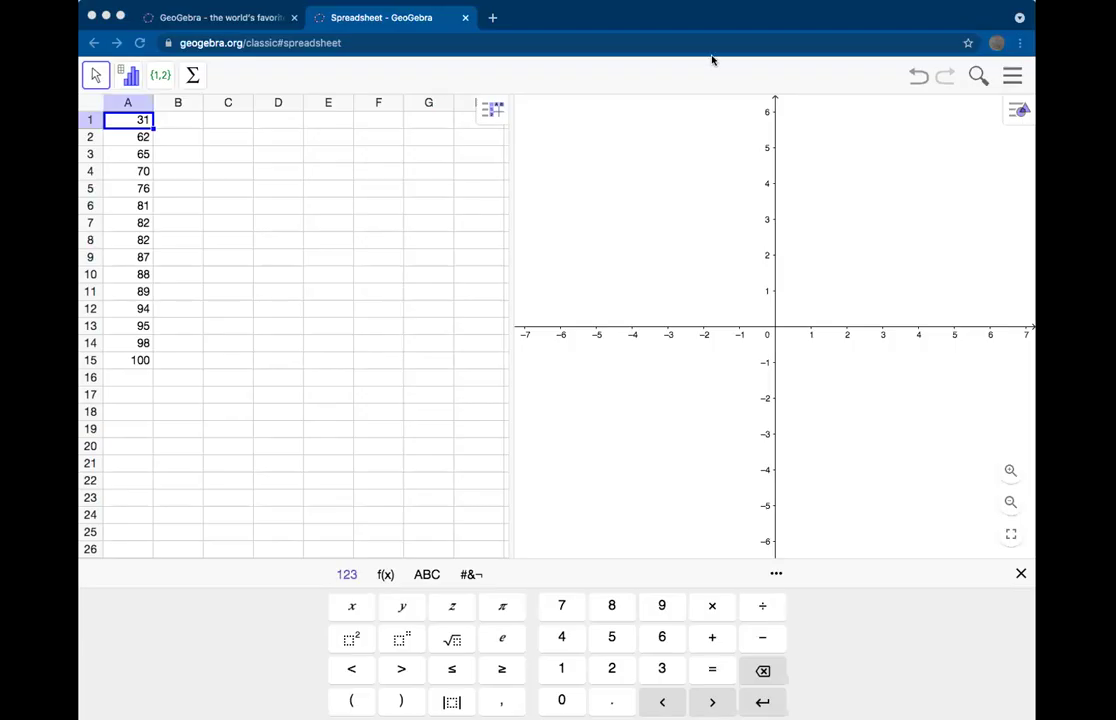
Select the scores from A15 up to A1, then clear the selection.
click(136, 127)
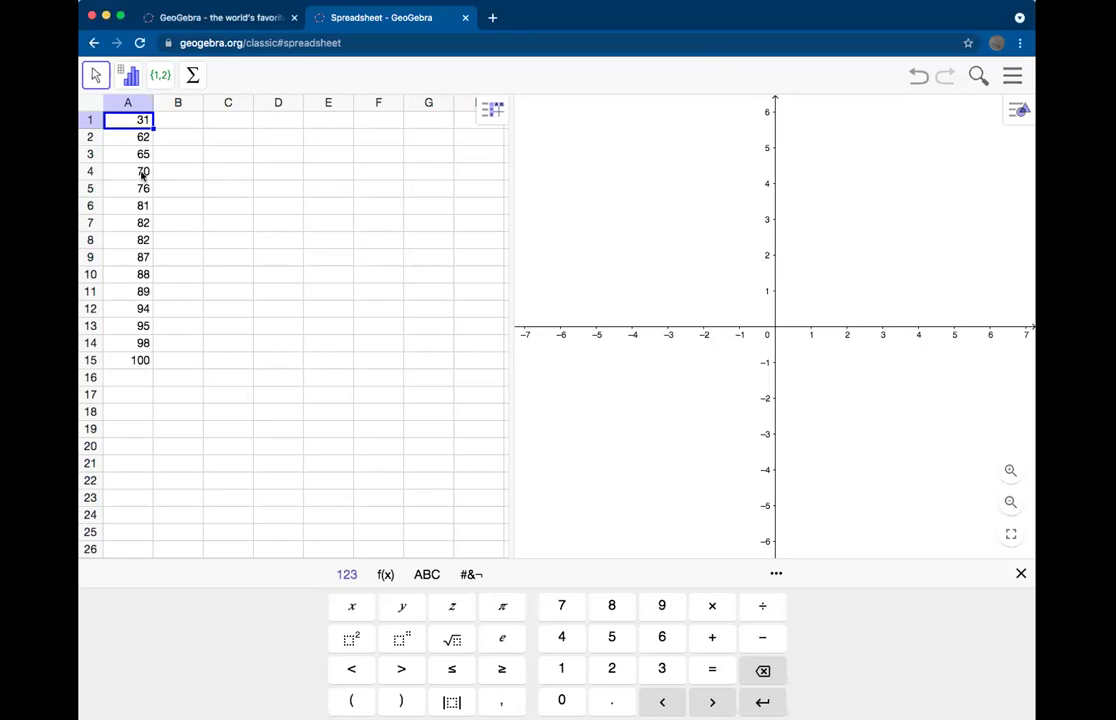
drag(141, 362, 124, 118)
click(124, 118)
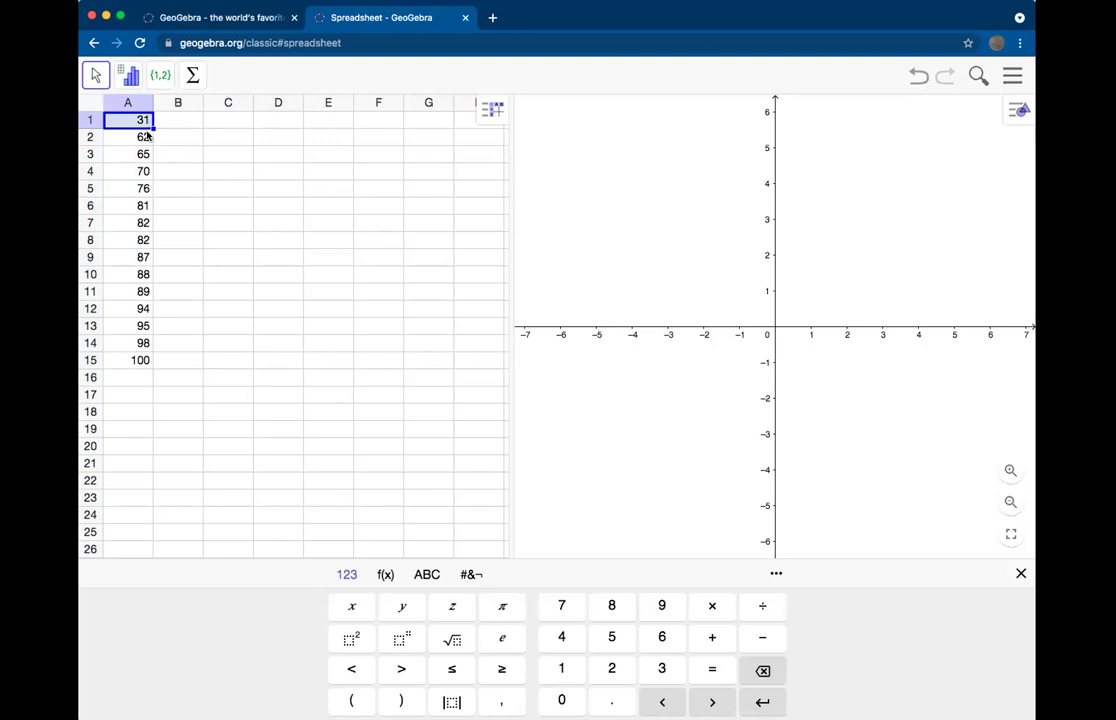
click(125, 383)
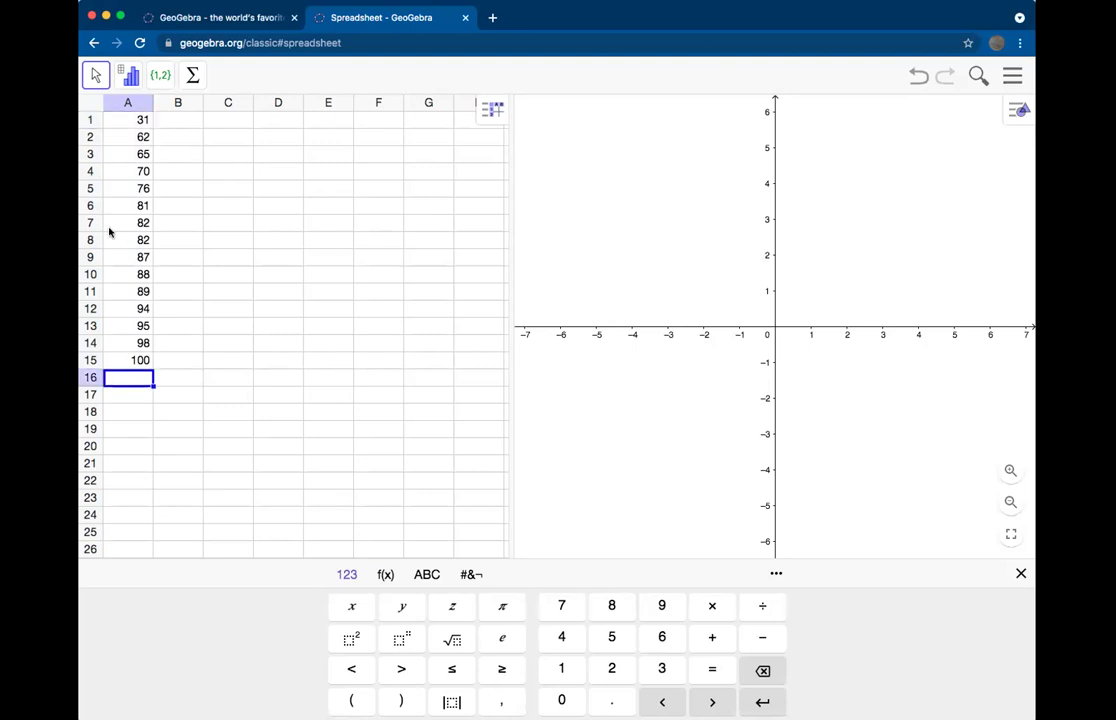
Select the fifteen scores in A1:A15 and show the data analysis tool choices.
drag(131, 120, 141, 358)
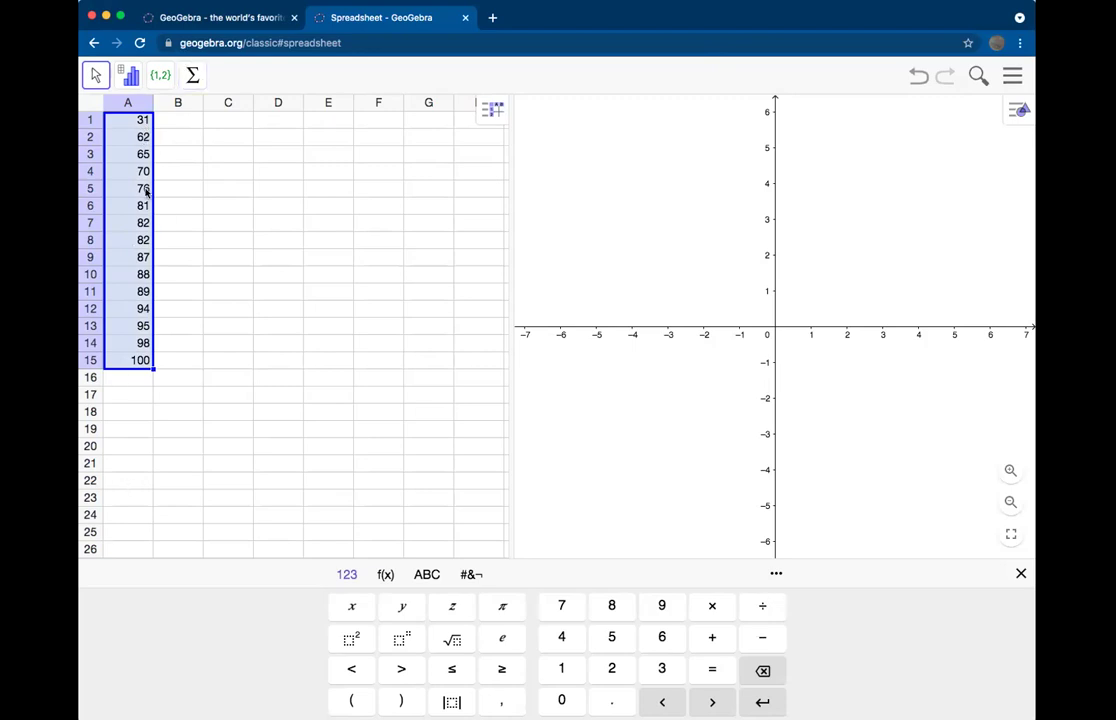
click(131, 75)
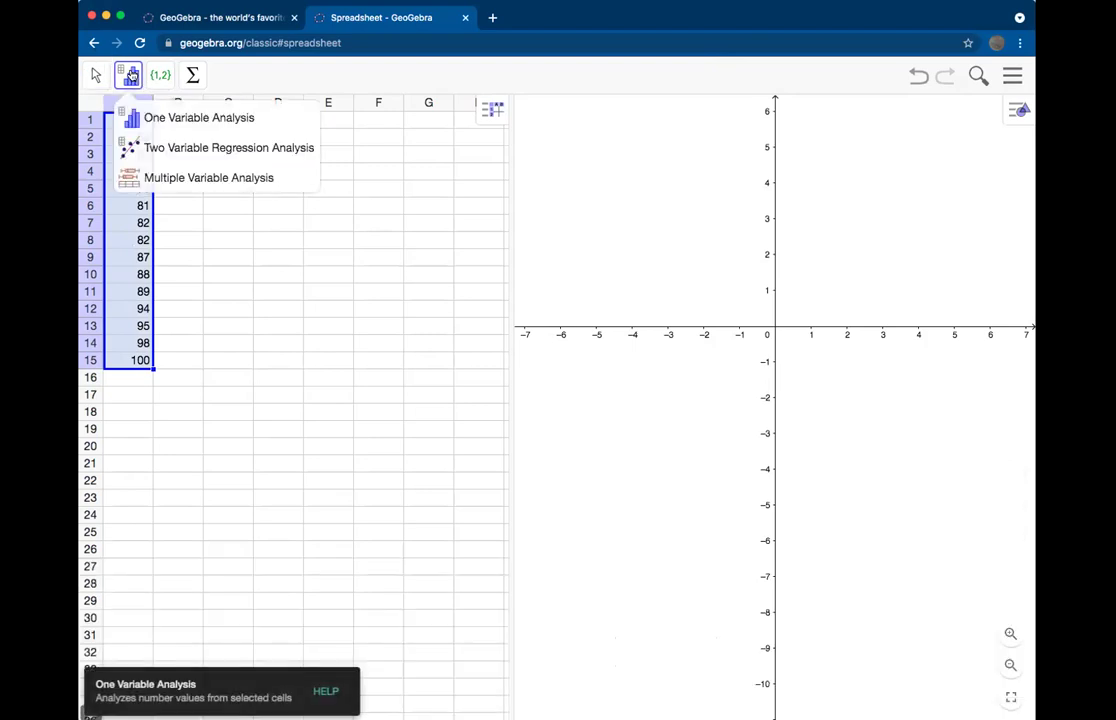
Run One Variable Analysis on the scores, resize the panels and close the empty Graphics view.
click(195, 121)
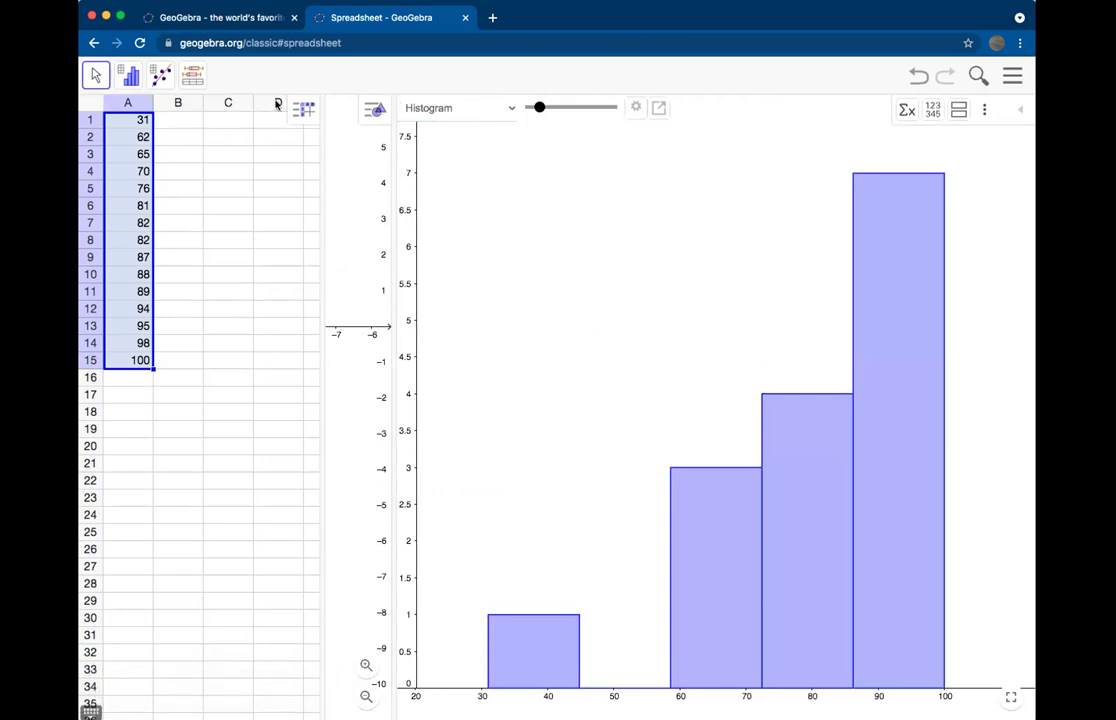
click(376, 109)
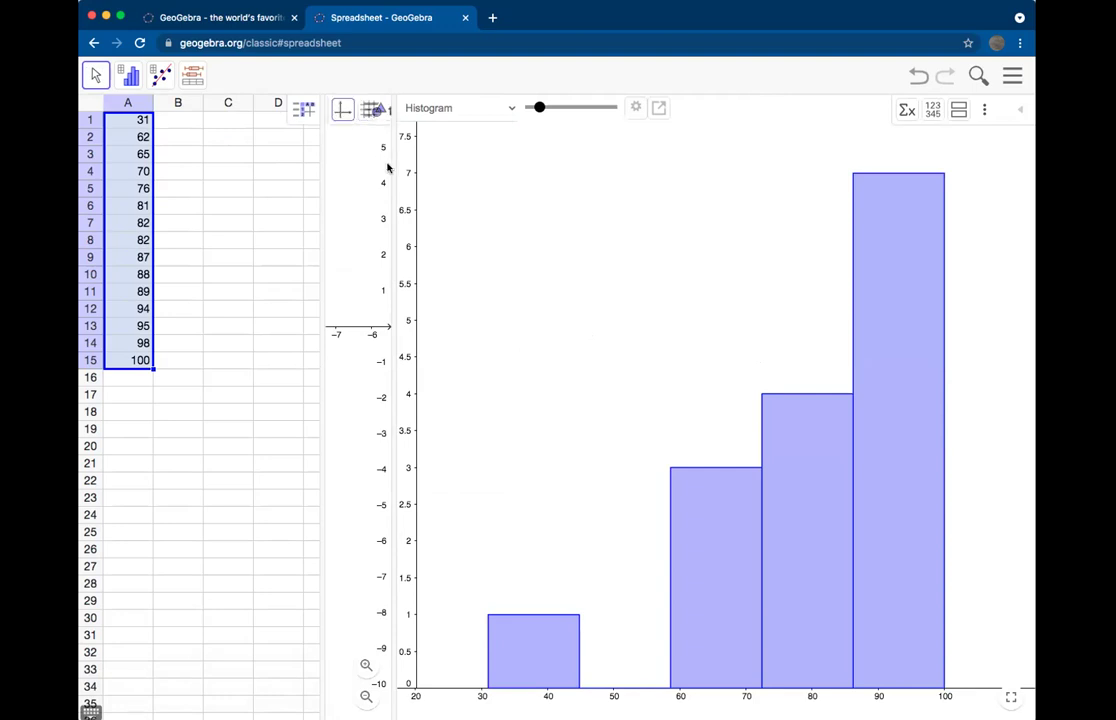
drag(395, 172, 597, 175)
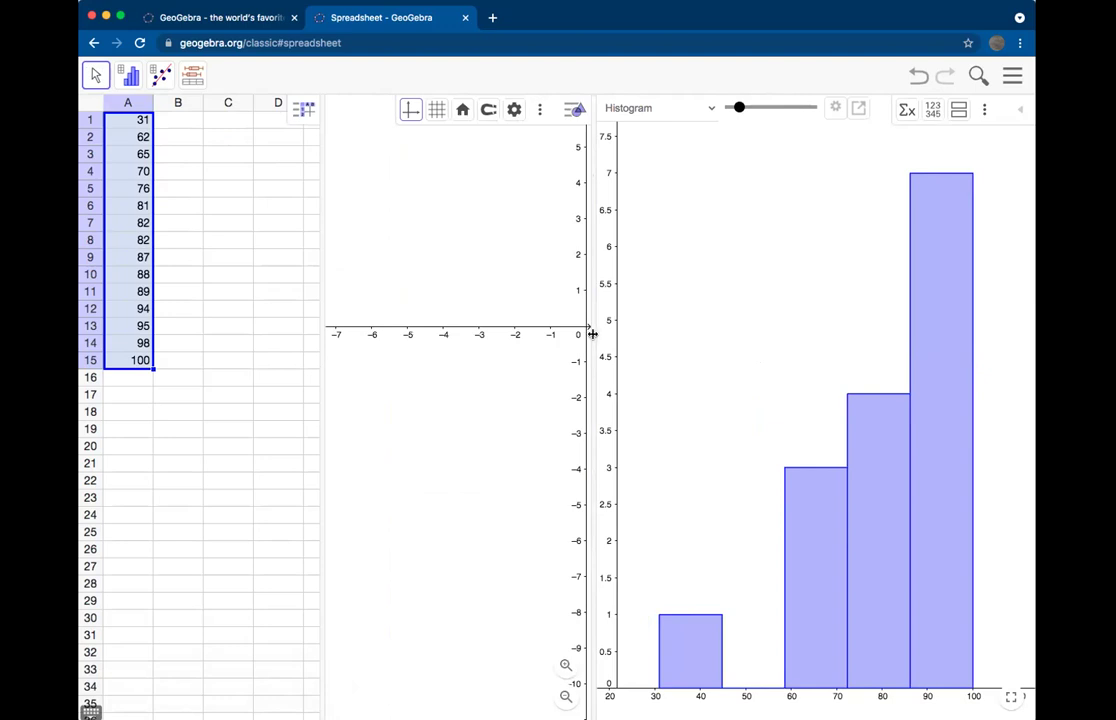
drag(592, 331, 541, 331)
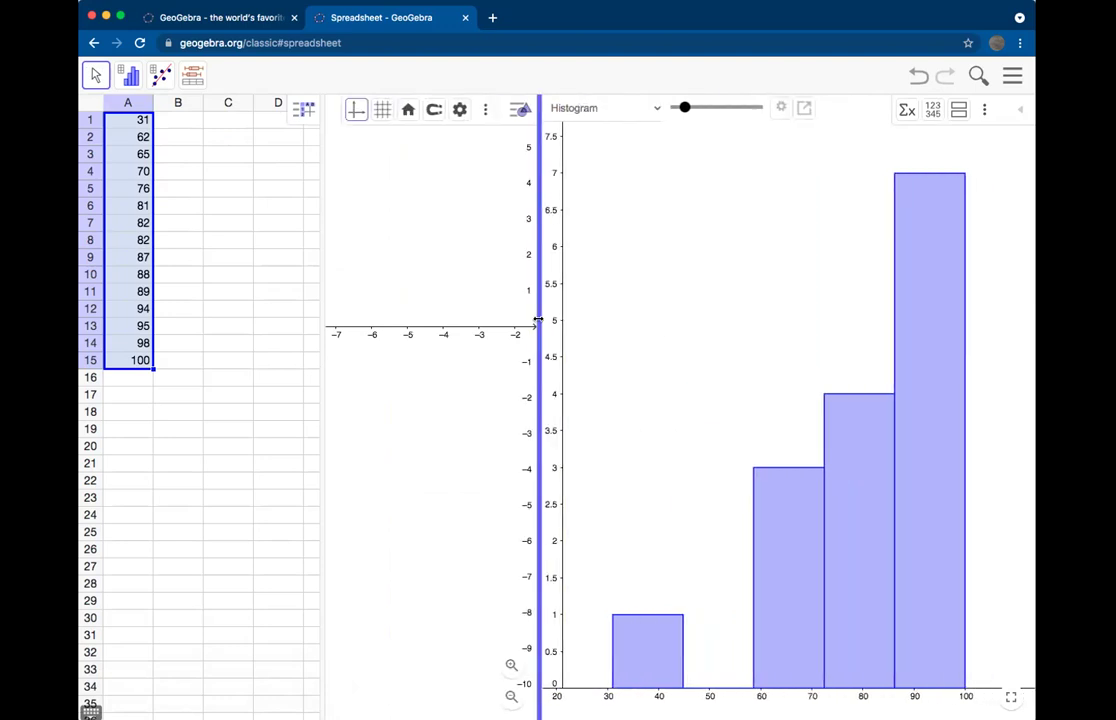
click(519, 109)
click(500, 141)
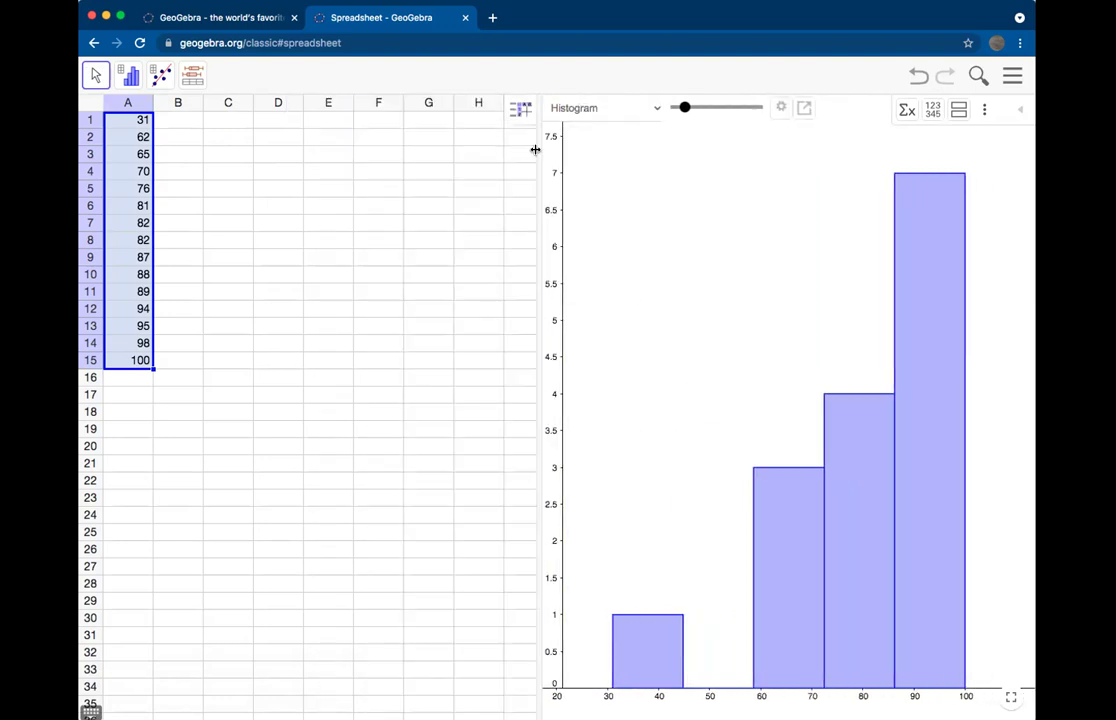
Widen the histogram panel so the scores regroup into six bins, then show the chart types.
drag(533, 149, 503, 141)
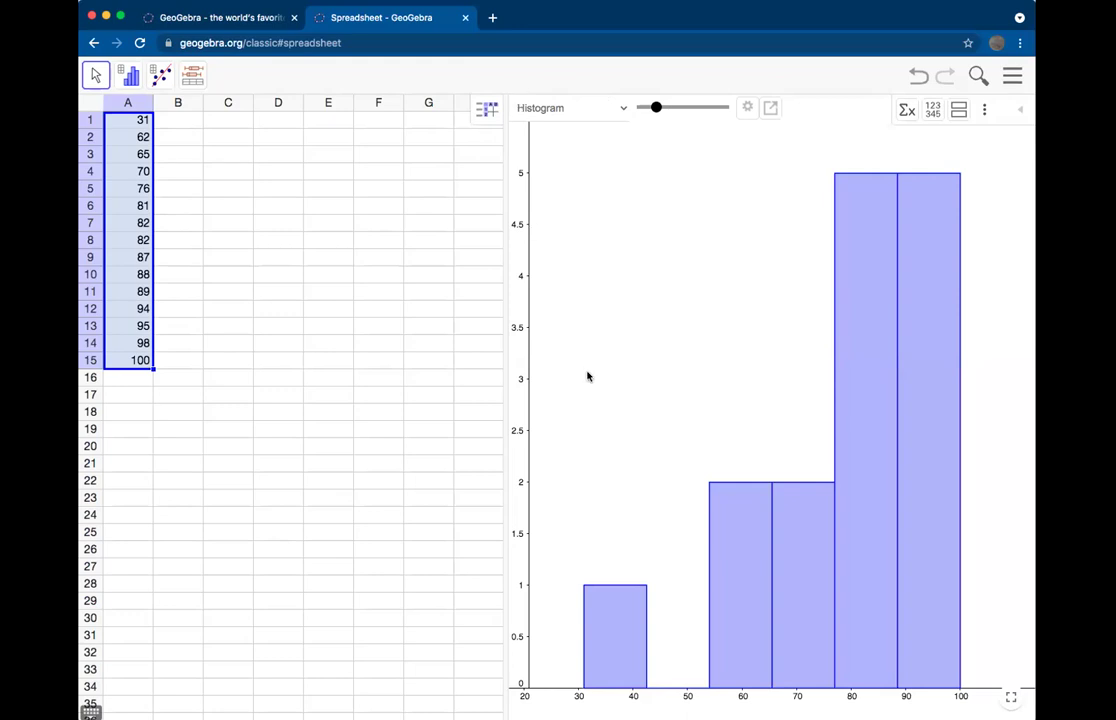
click(618, 108)
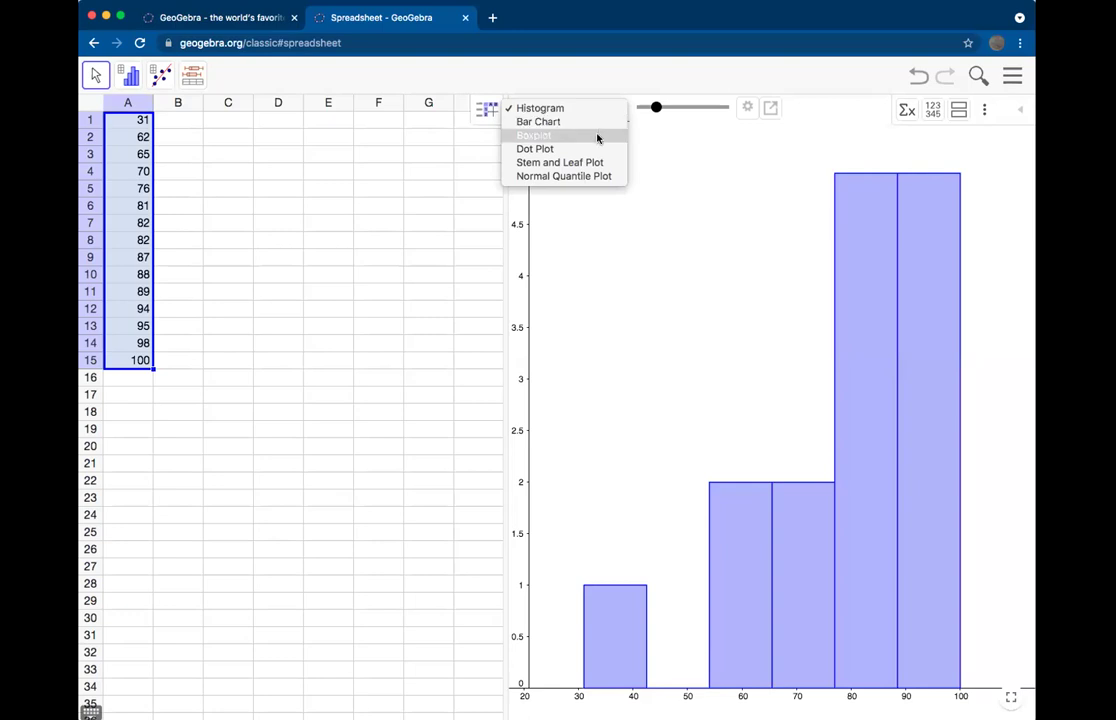
Change the chart to a Boxplot, showing 31 as an outlier, then reopen the chart list.
click(598, 136)
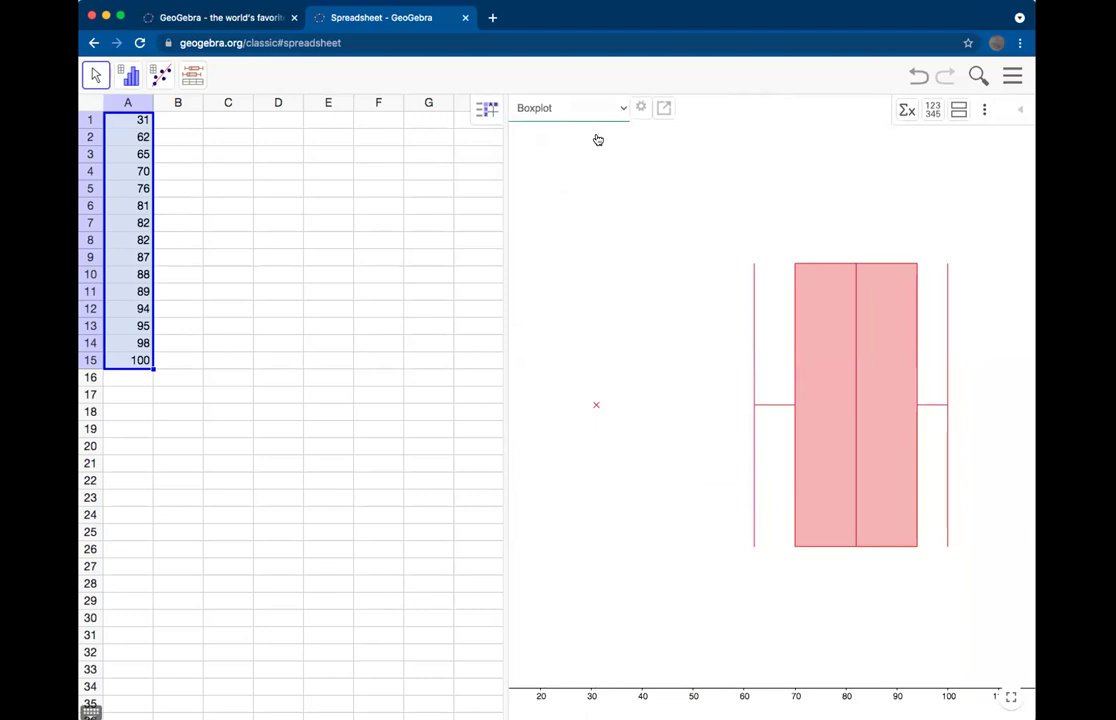
click(615, 107)
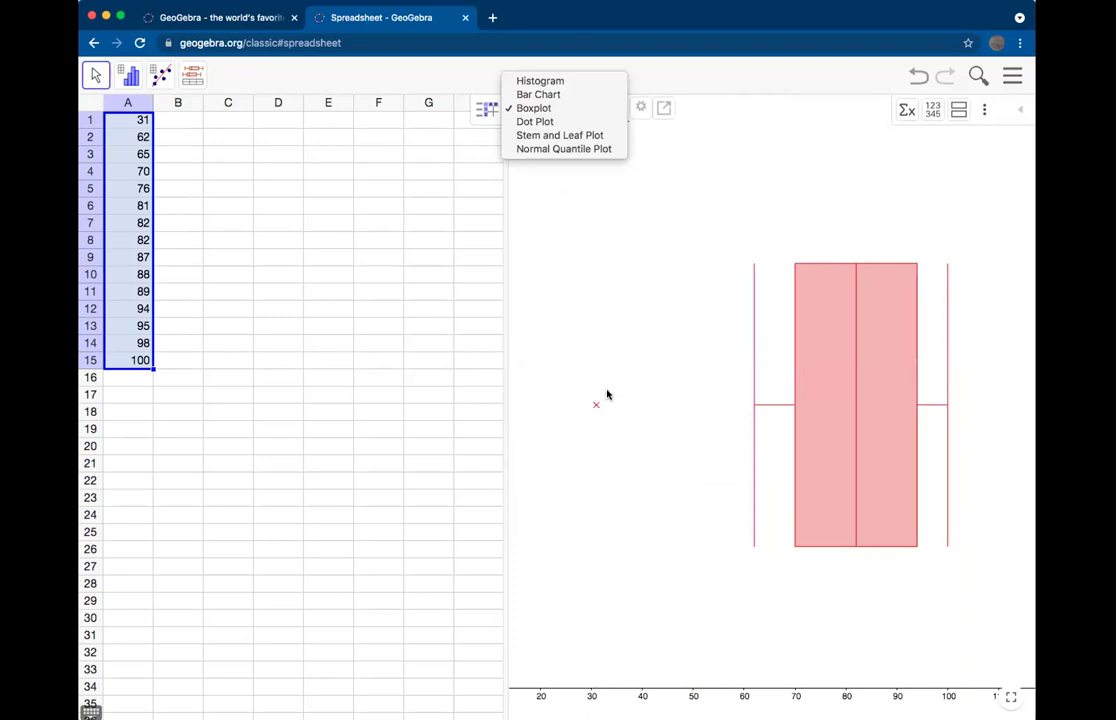
Try a Dot Plot of the scores, then switch the chart back to Histogram.
click(579, 121)
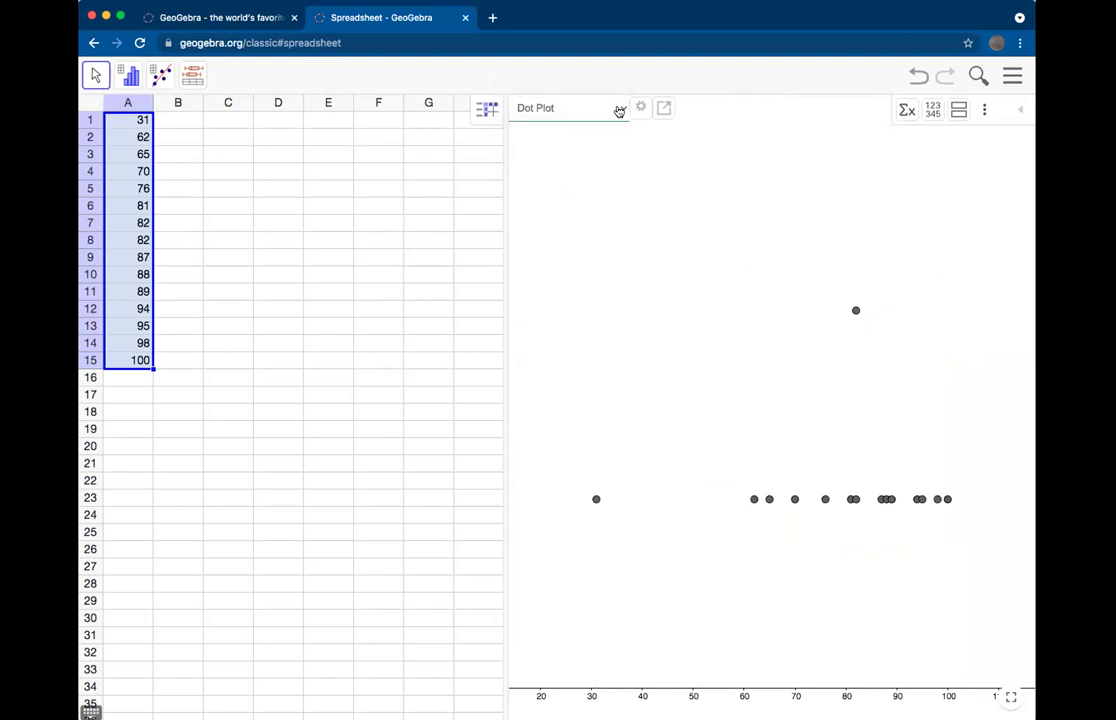
click(620, 110)
click(601, 70)
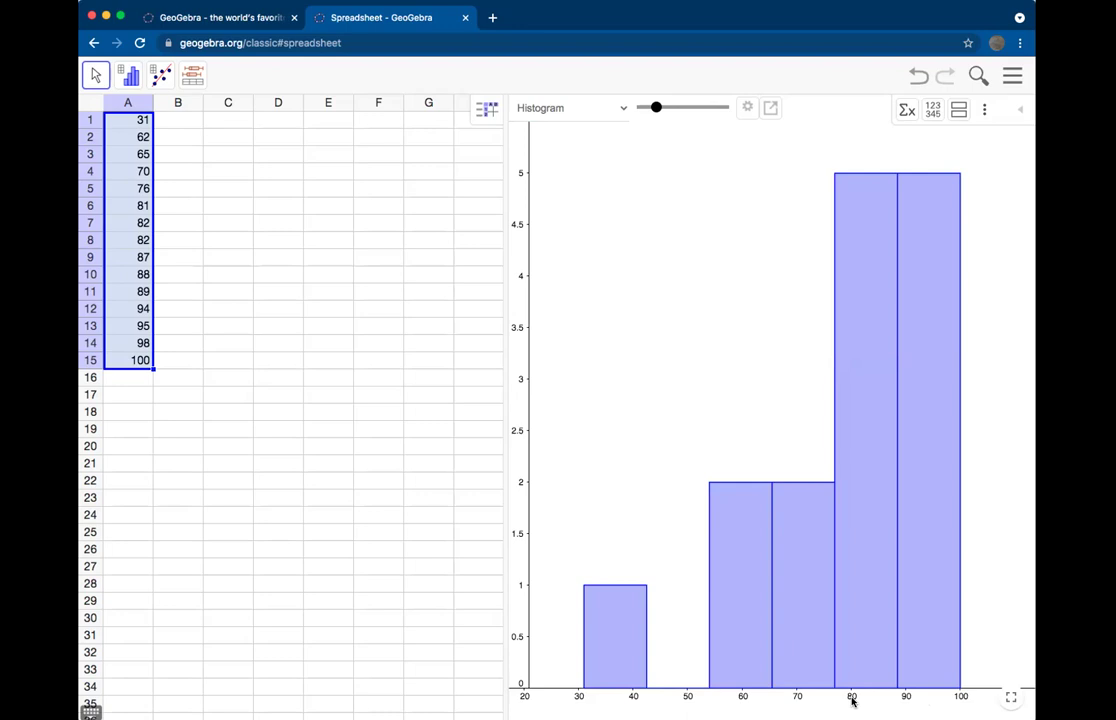
Enable Set Classes Manually in the histogram options, dismissing the export popup.
click(770, 108)
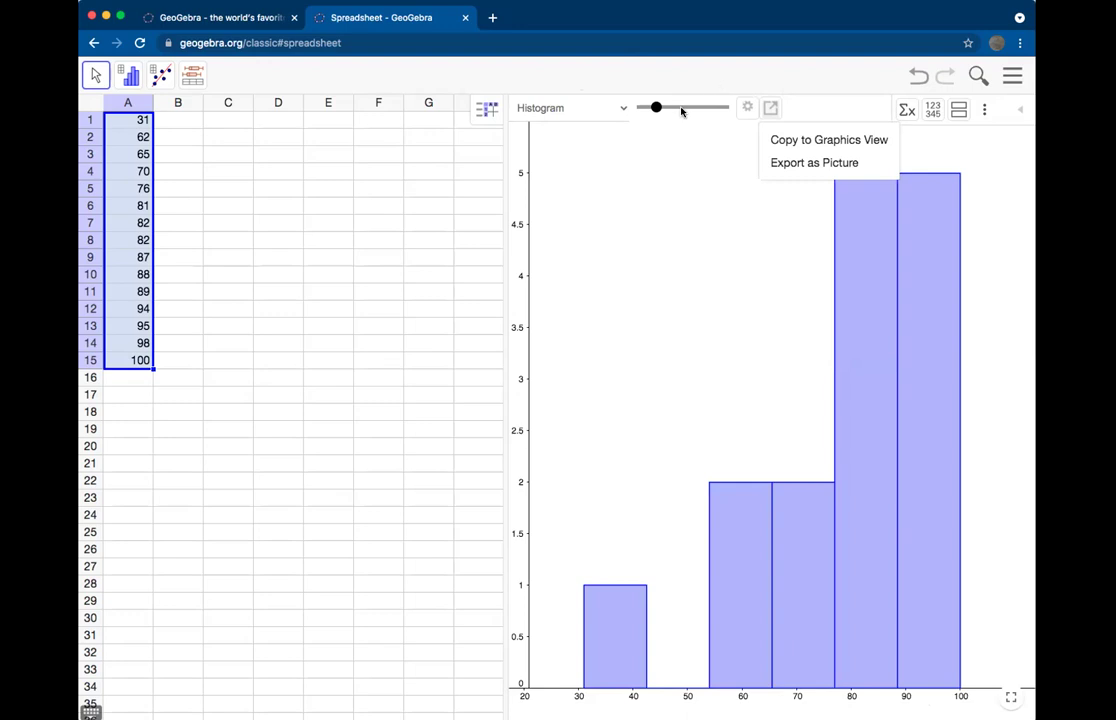
click(746, 110)
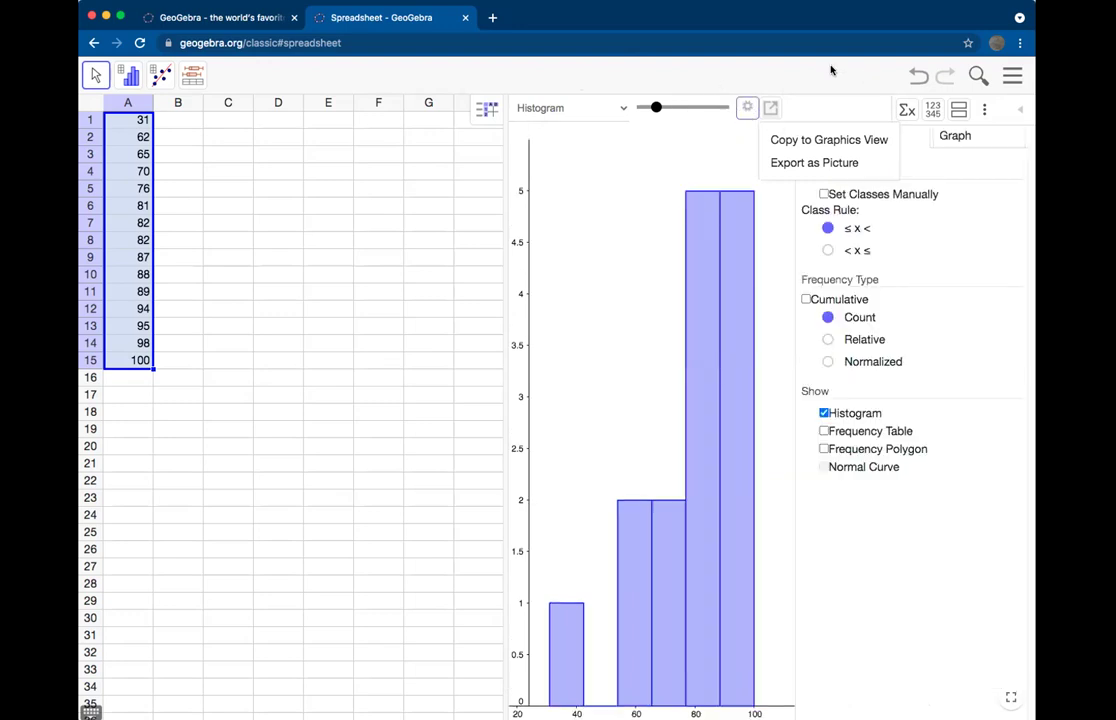
click(773, 238)
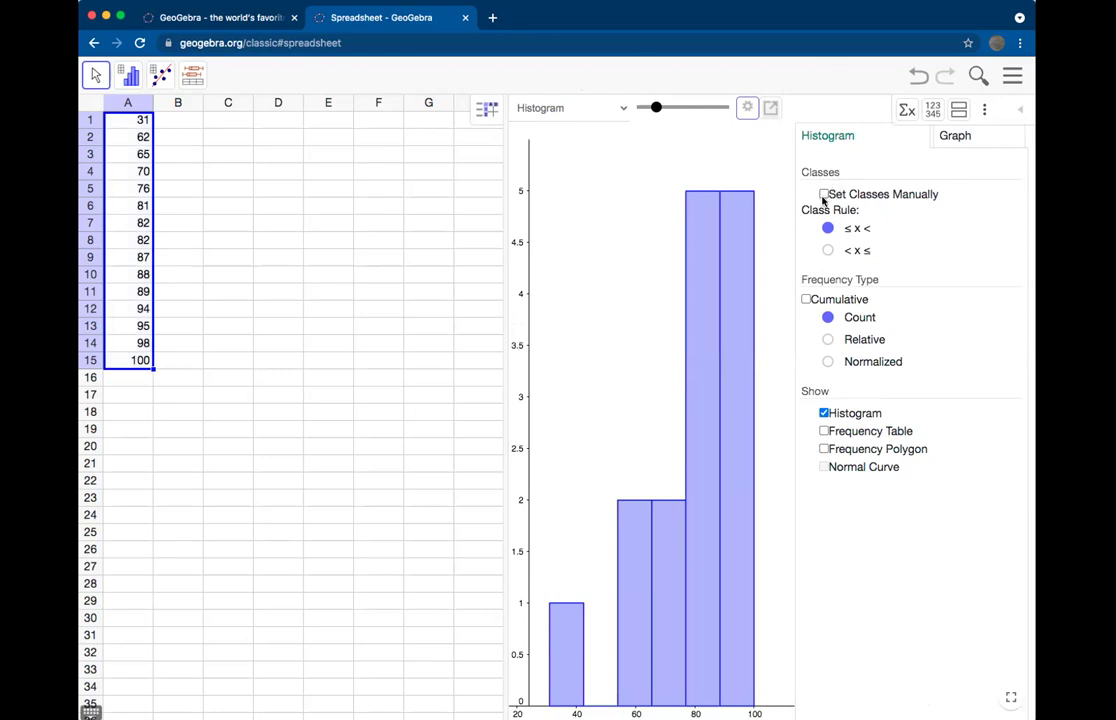
click(824, 195)
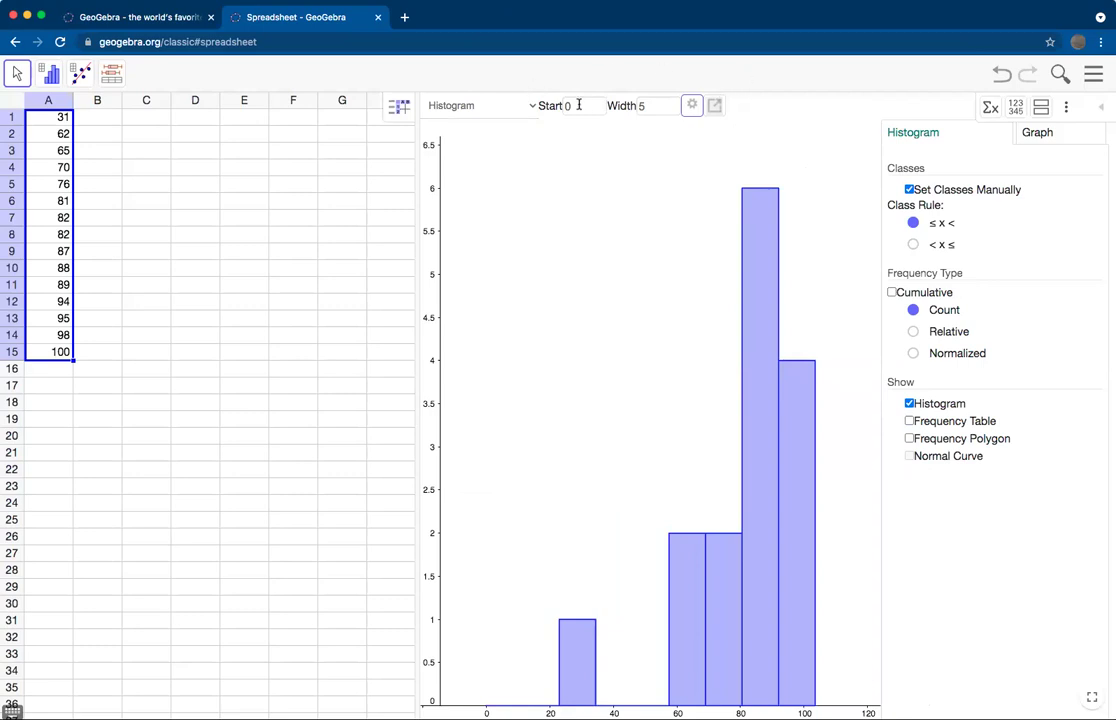
Try a histogram class start value of 5.
click(578, 104)
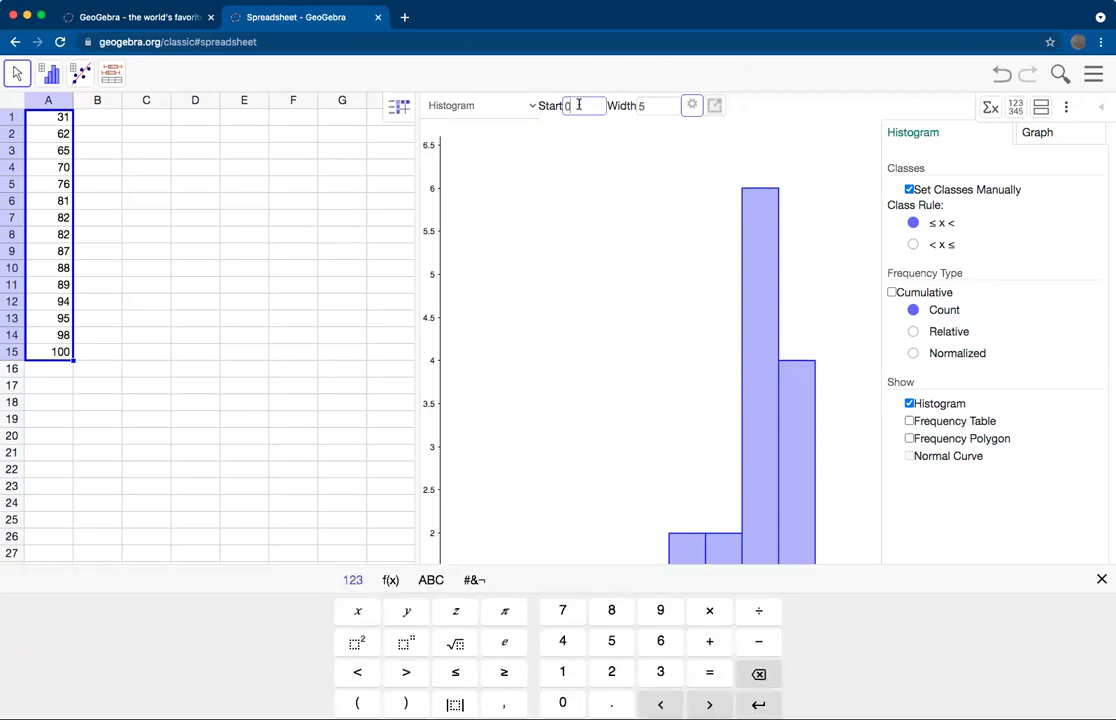
click(615, 45)
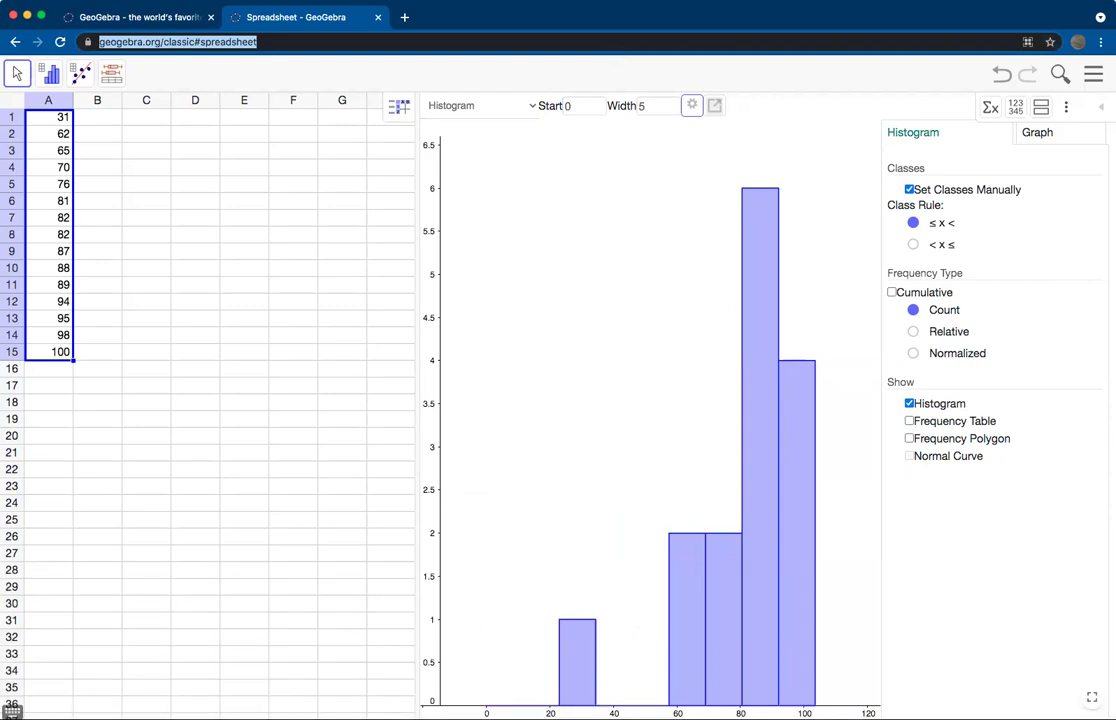
click(583, 105)
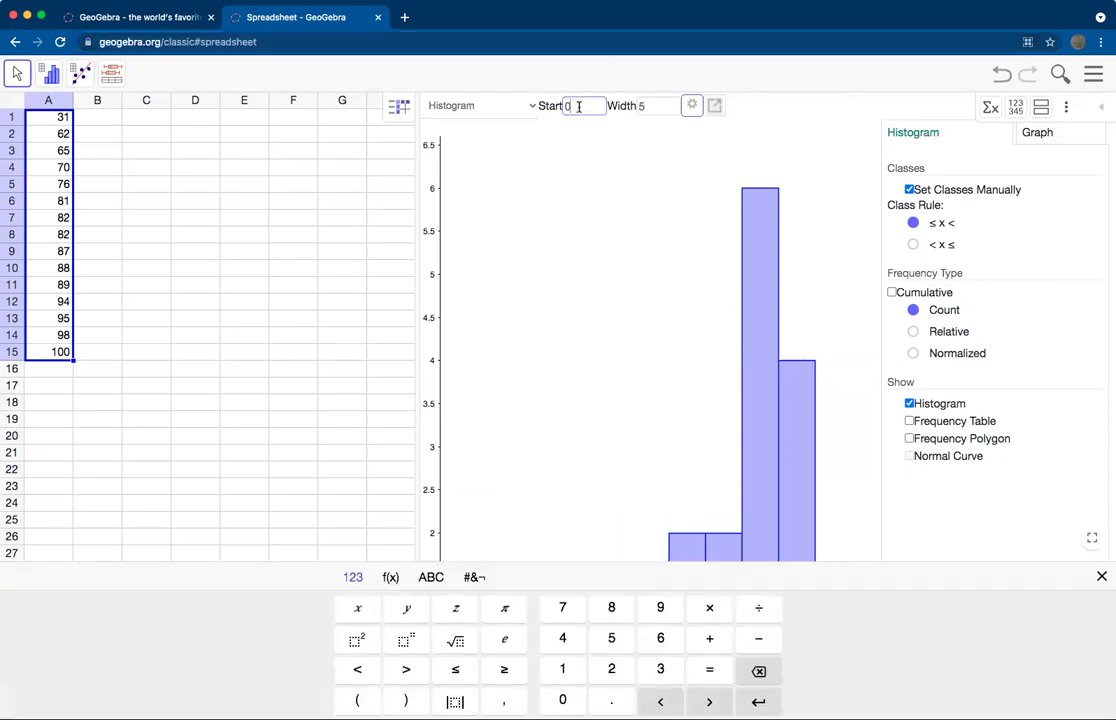
text(5)
click(605, 219)
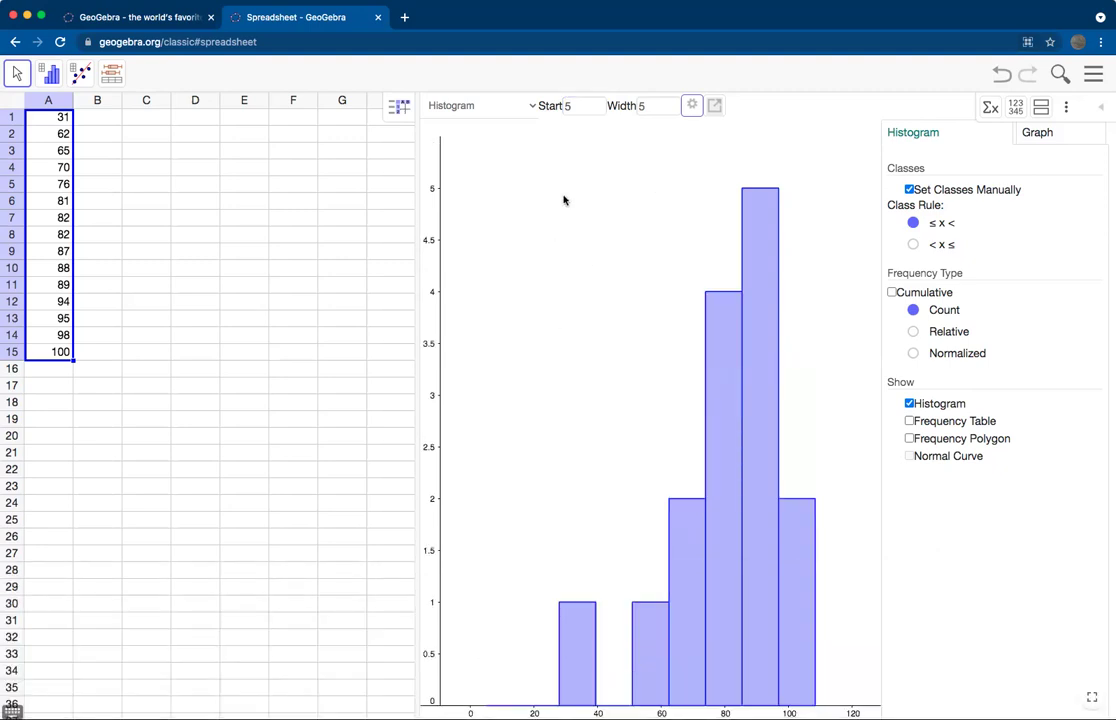
Rework the start value and apply a class width of 10, giving a height-6 bar for 80–90.
click(590, 105)
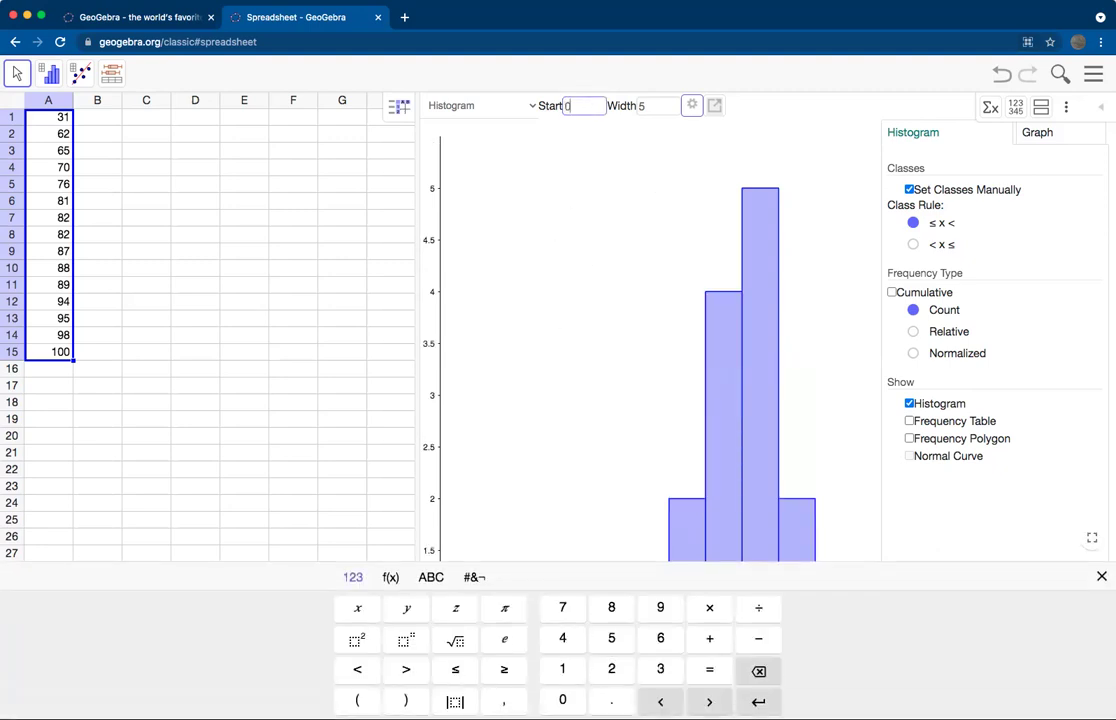
click(655, 105)
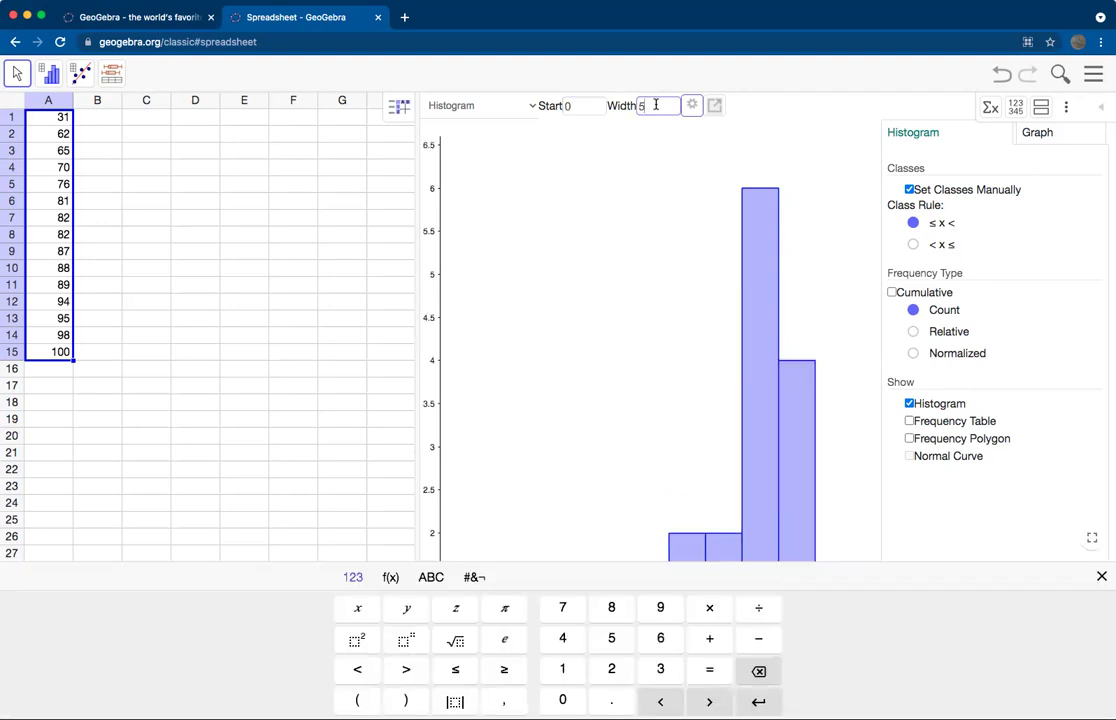
text(5)
click(545, 106)
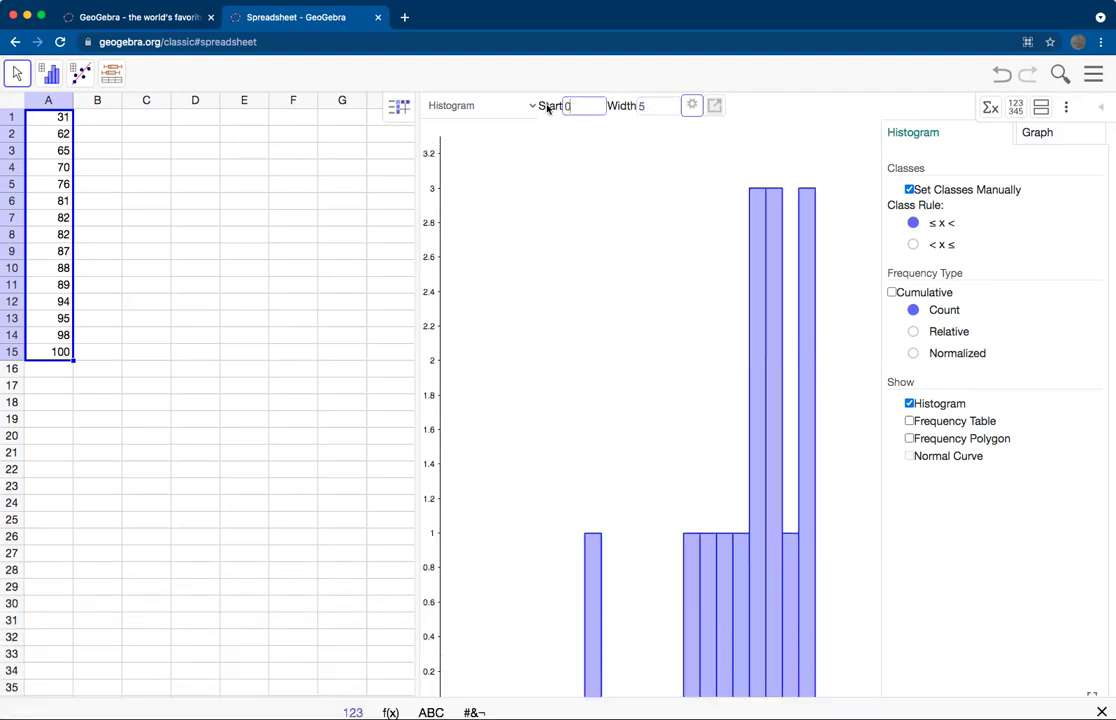
text(30)
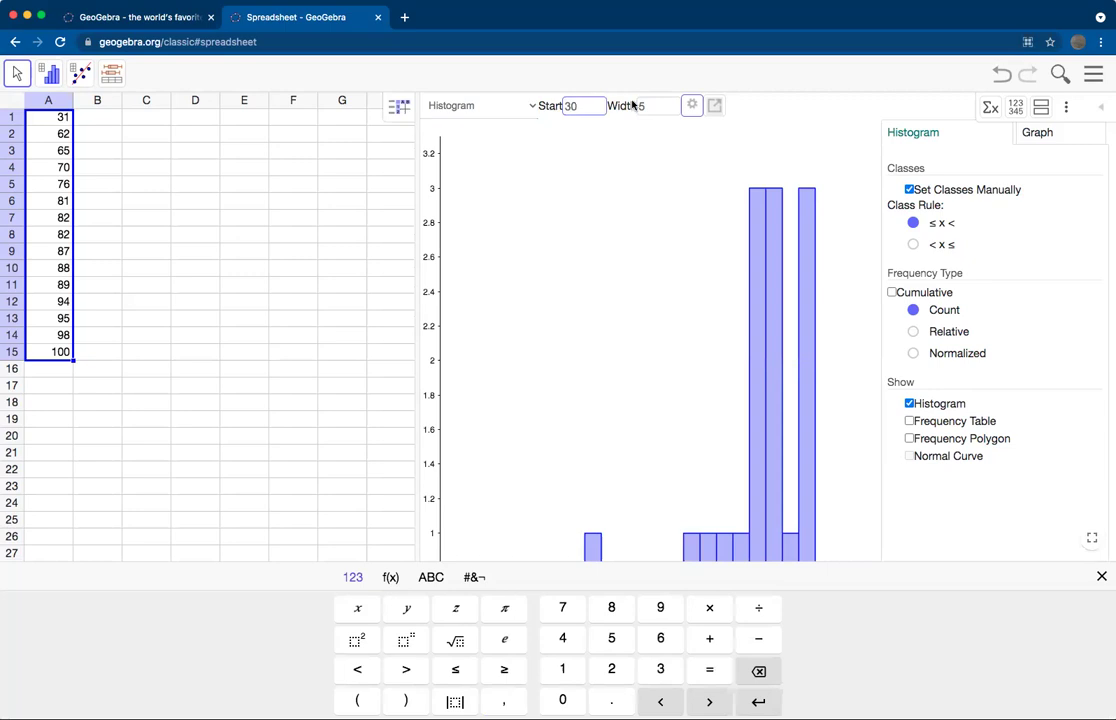
key(Tab)
text(10)
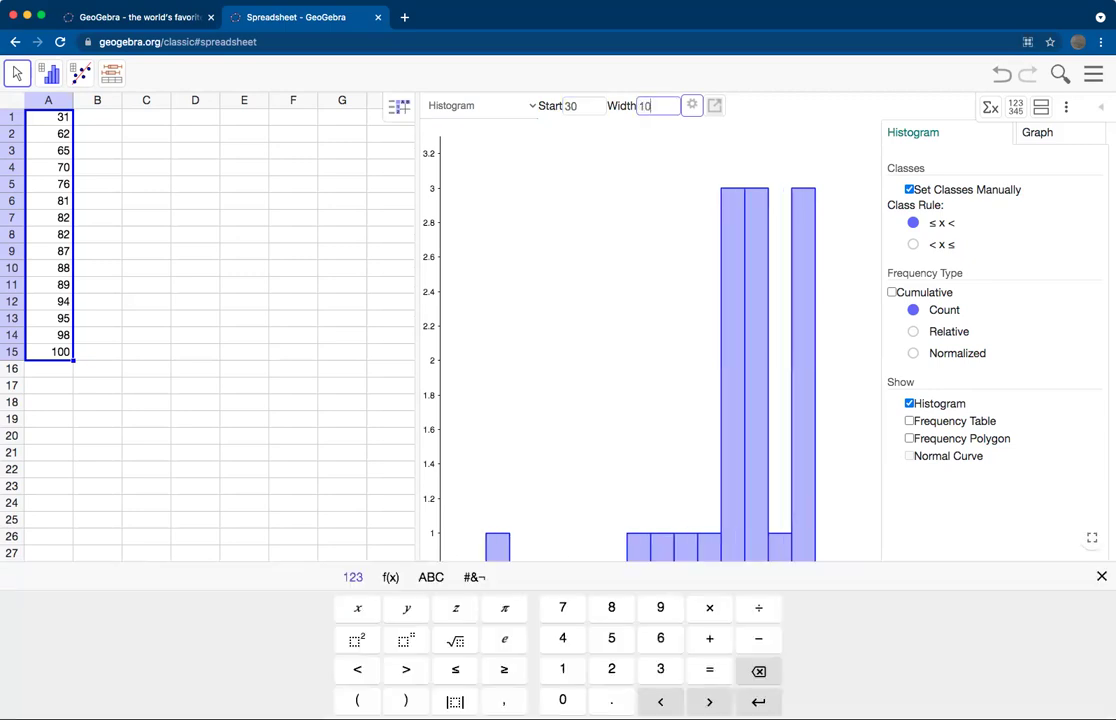
click(664, 212)
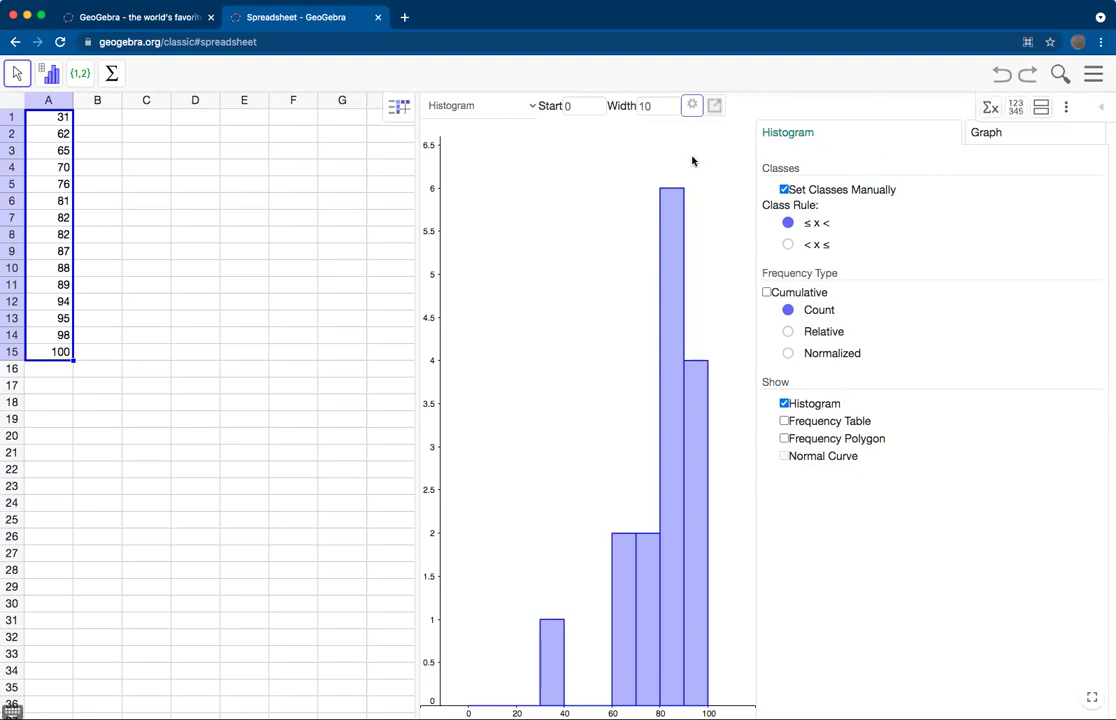
Close the histogram options and show the summary statistics table (n 15, mean 80, median 82) in a slightly wider panel.
click(690, 106)
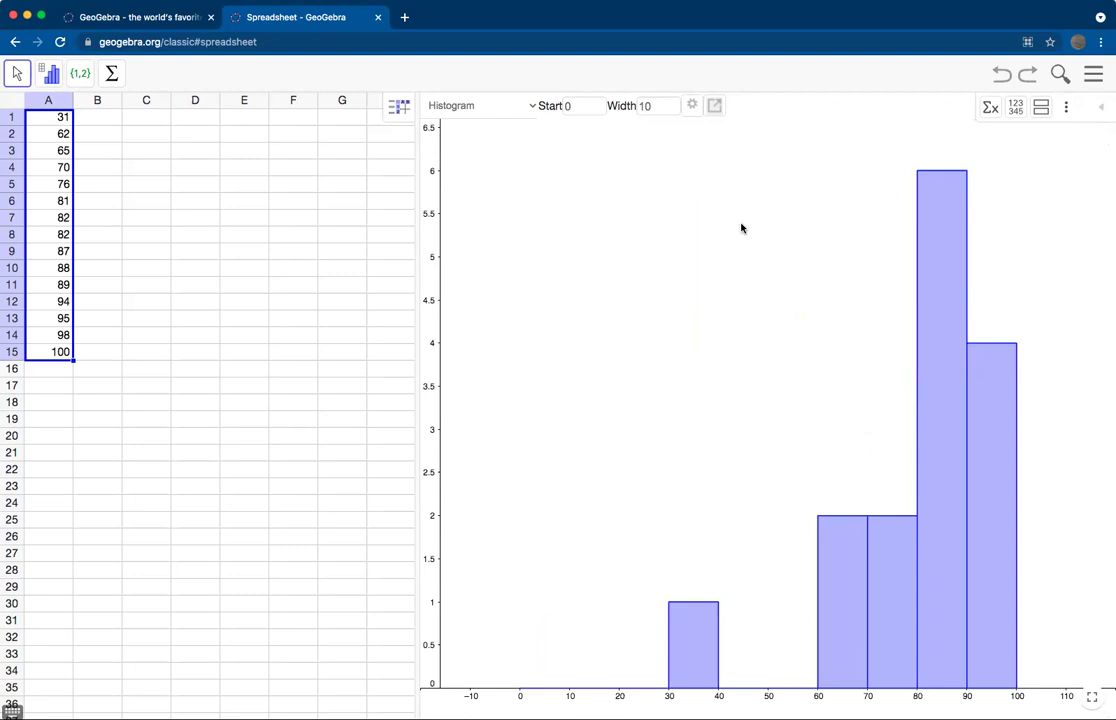
click(988, 110)
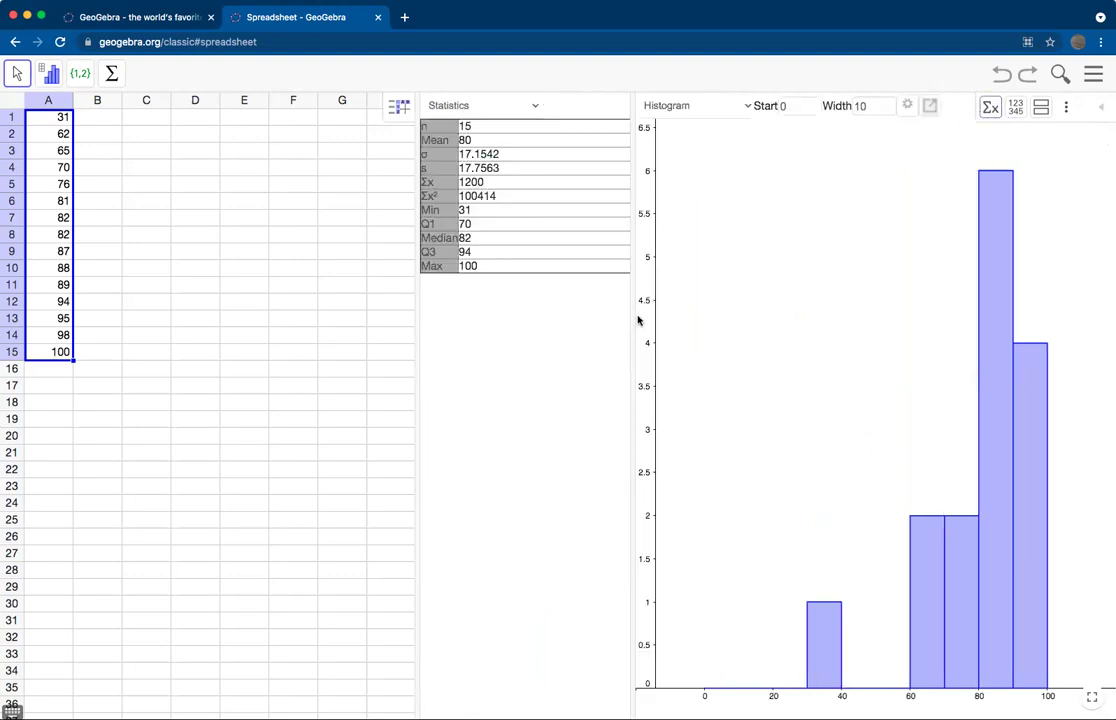
drag(629, 314, 667, 311)
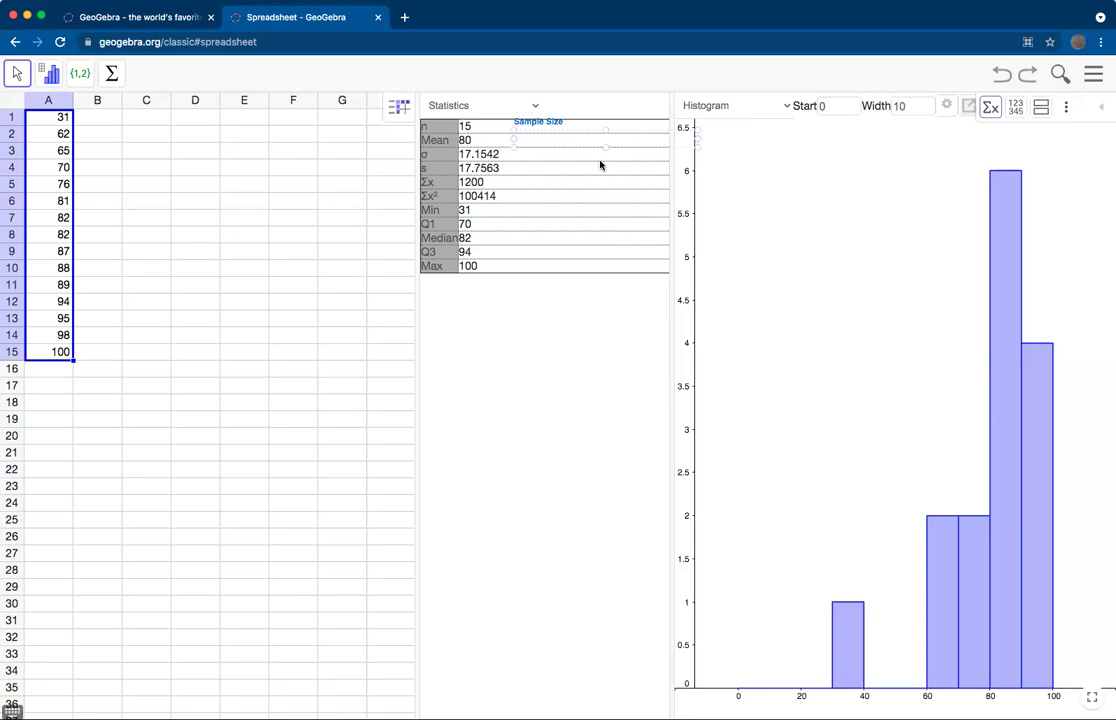
Label the Mean, σ and s rows 'sample mean', 'population stand Dev (ignore)' and 'Sample sandard deviation'.
text(sample mean)
text( (x)
text(\bar x)
click(529, 159)
text(opulation stand Dev (ignor)
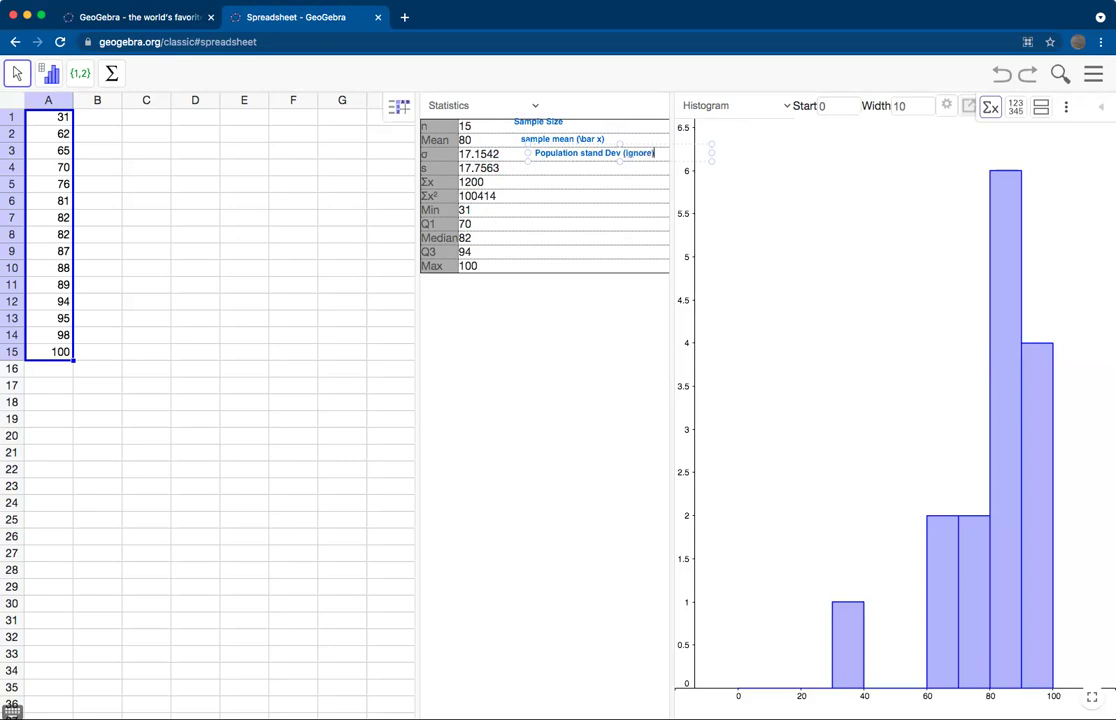
text(e))
key(Return)
click(530, 172)
click(530, 169)
text(Sample)
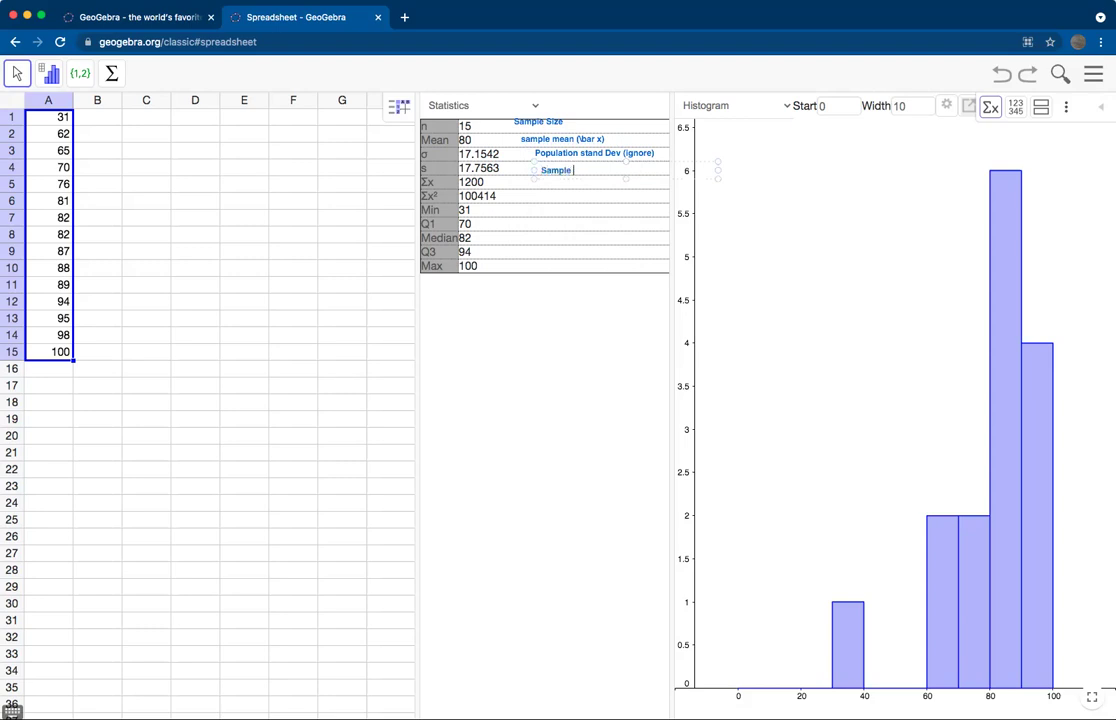
text( sandard deviation)
click(528, 174)
Draw a curly brace beside the Min to Max rows and add the note '5 number summary!' next to it.
drag(508, 205, 537, 283)
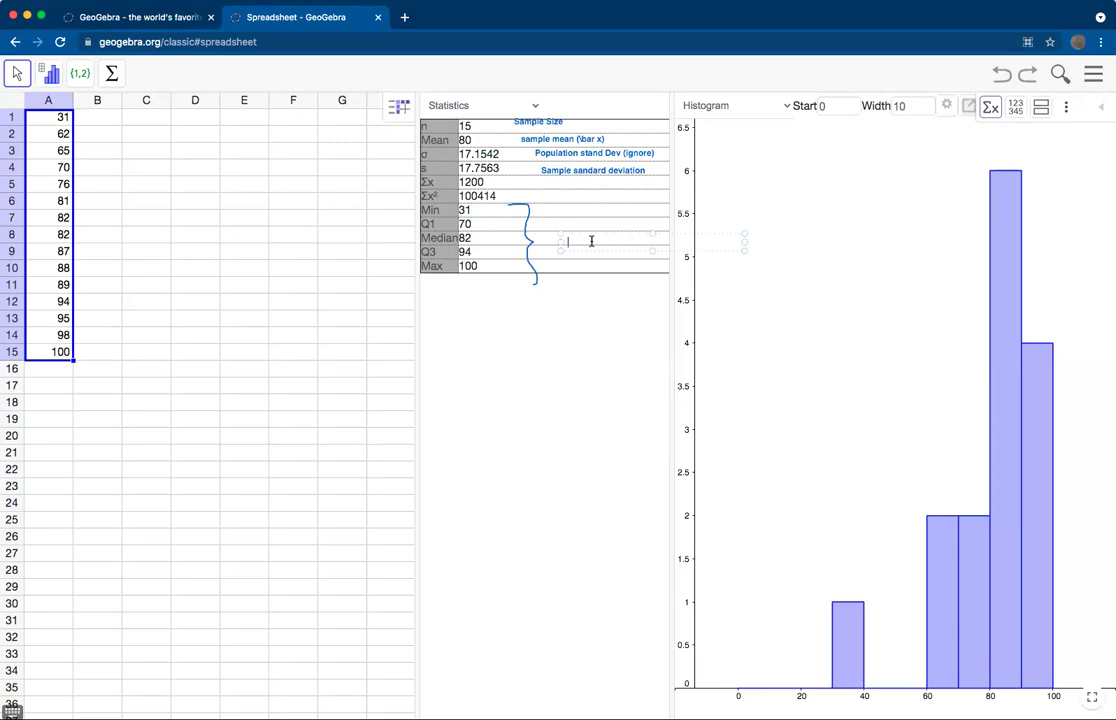
text(5)
key(BackSpace)
key(Return)
text(5 number summary)
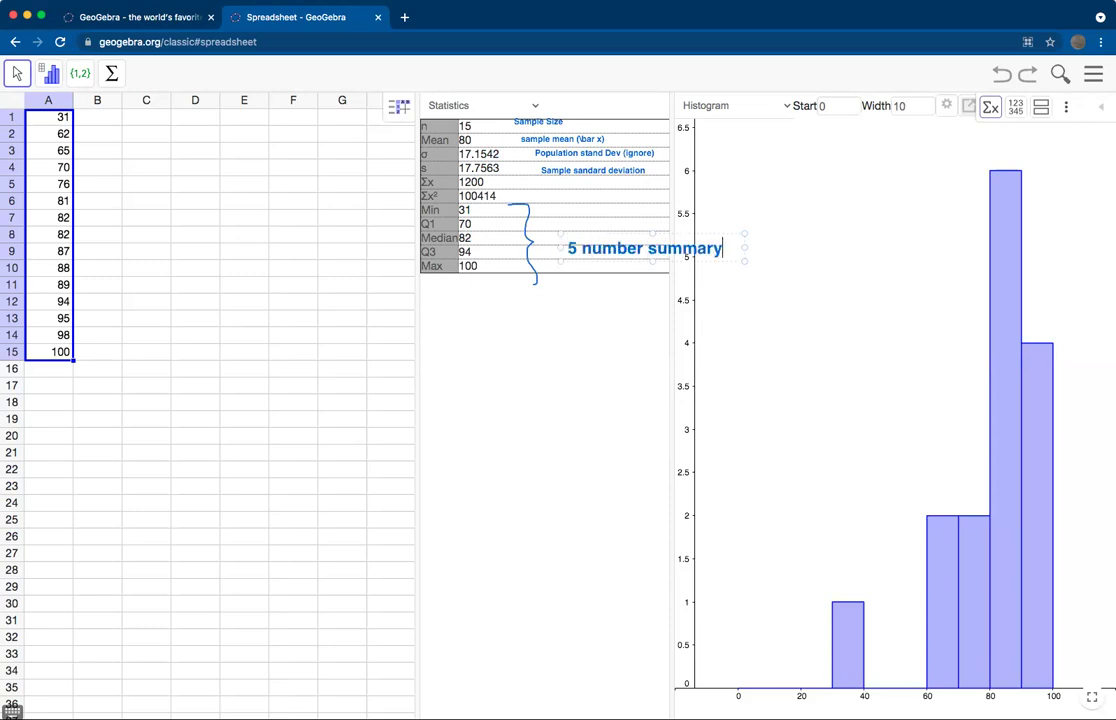
text(!)
click(933, 312)
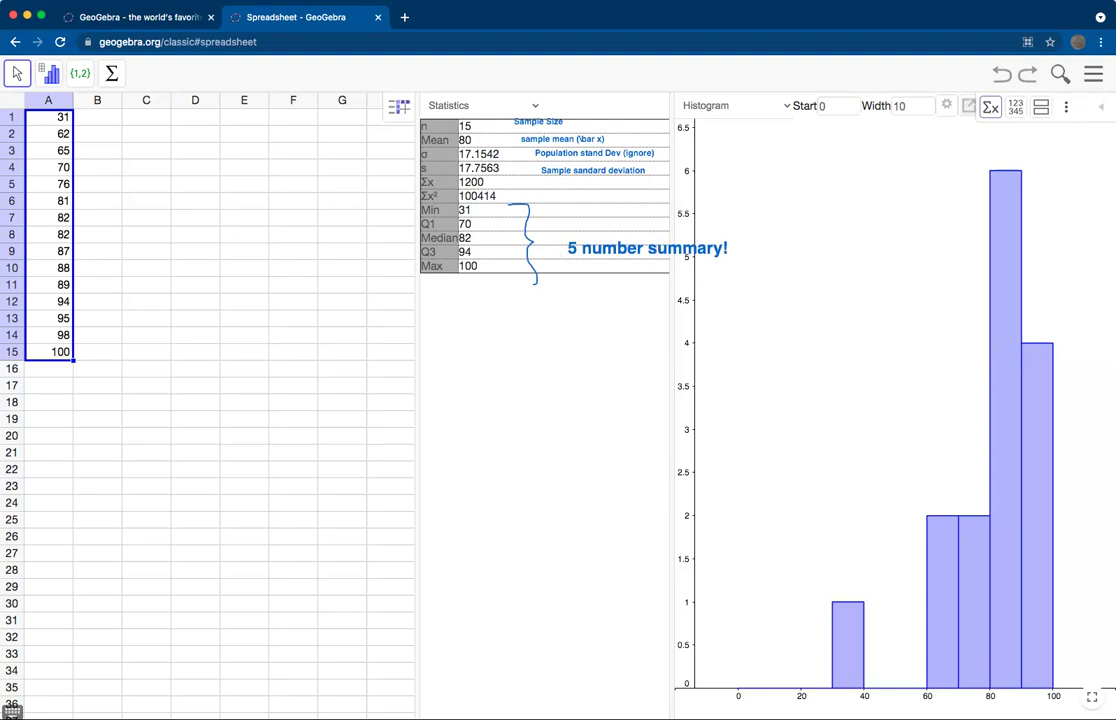